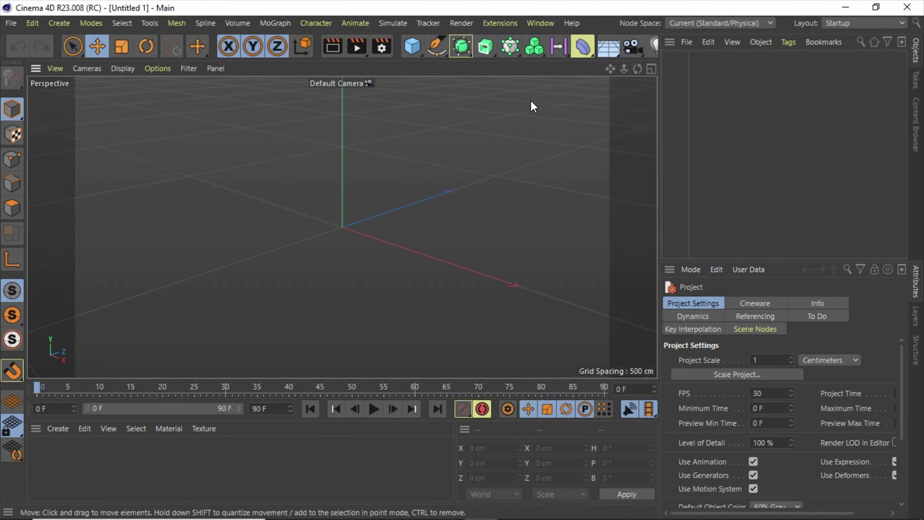
- Add a 100 cm Platonic icosahedron to the empty scene and dismiss the Maxon Online Updater
left_click(412, 47)
left_click(561, 143)
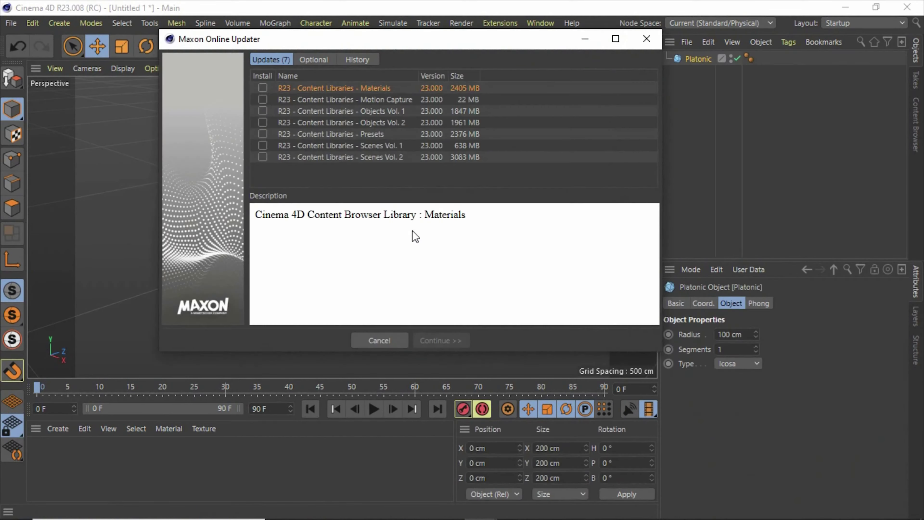
left_click(383, 346)
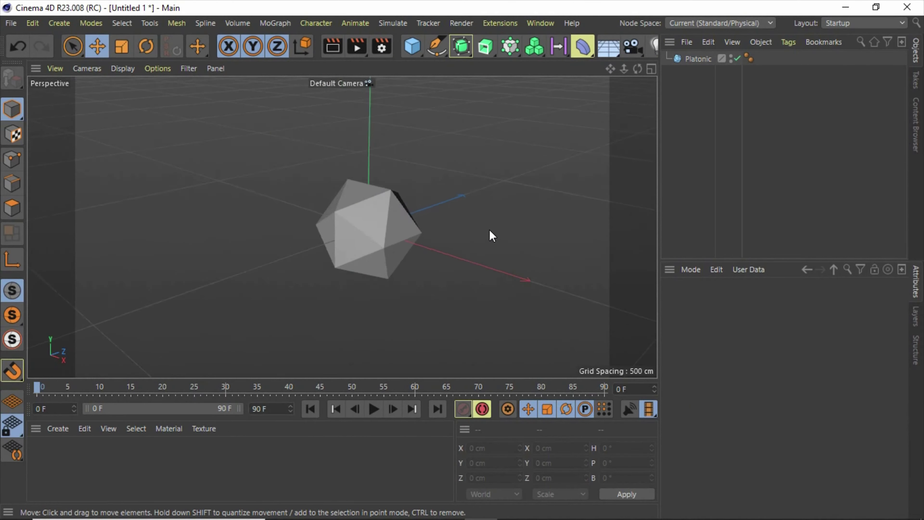
mouse_move(467, 264)
left_mouse_down("alt")
mouse_move(487, 223)
mouse_move(527, 253)
mouse_move(510, 164)
left_mouse_up("alt")
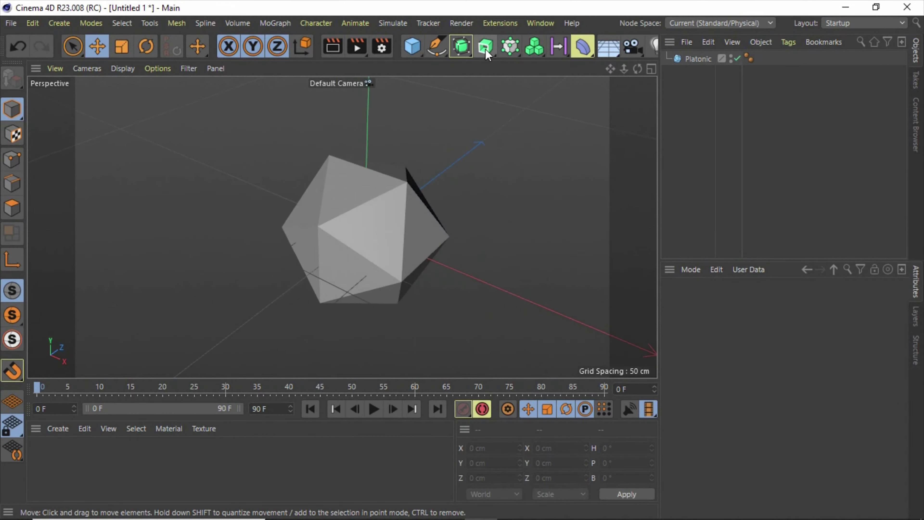
left_click(460, 47)
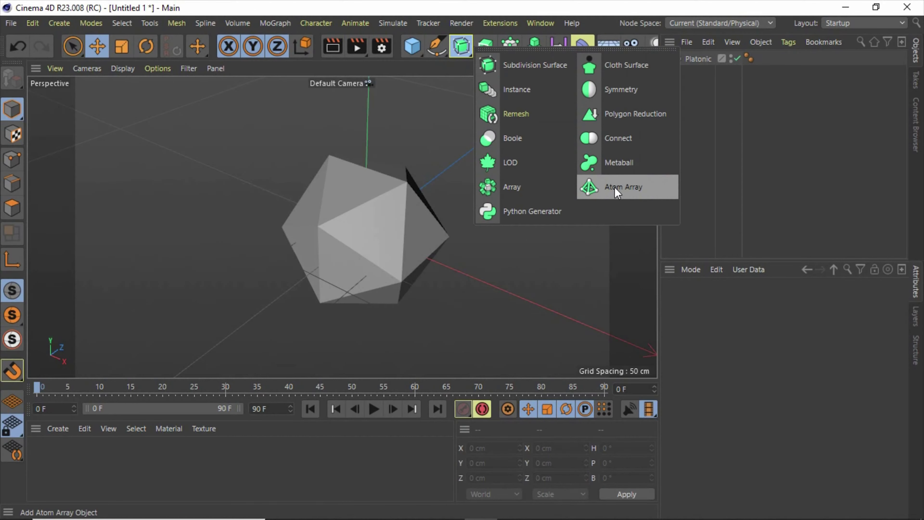
- Add an Atom Array generator and nest the Platonic inside it
left_click(628, 187)
left_click(693, 71)
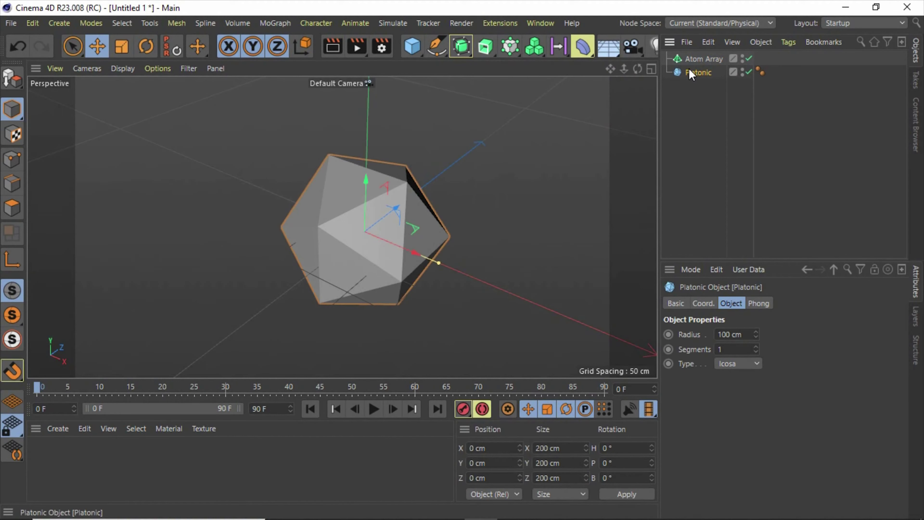
left_click_drag(693, 72, 712, 62)
left_click(711, 61)
left_click(505, 213)
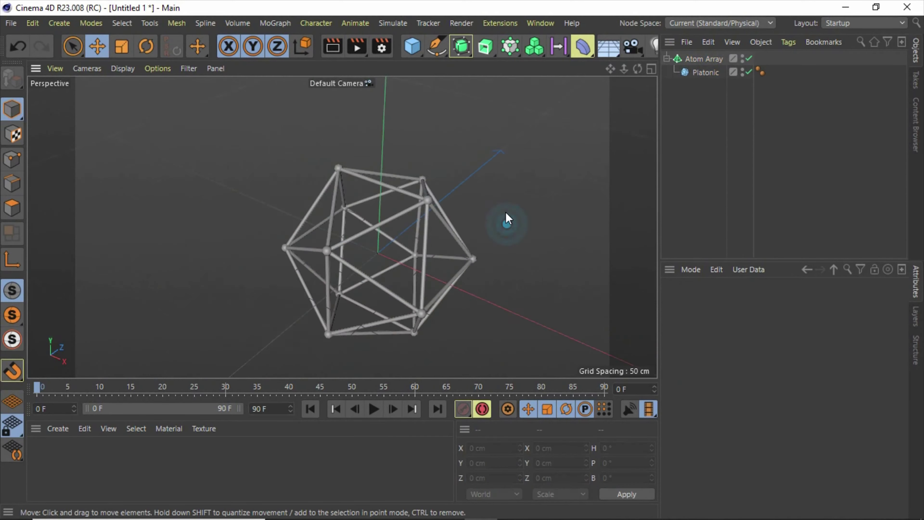
scroll(506, 212, "up", 3)
left_click(704, 59)
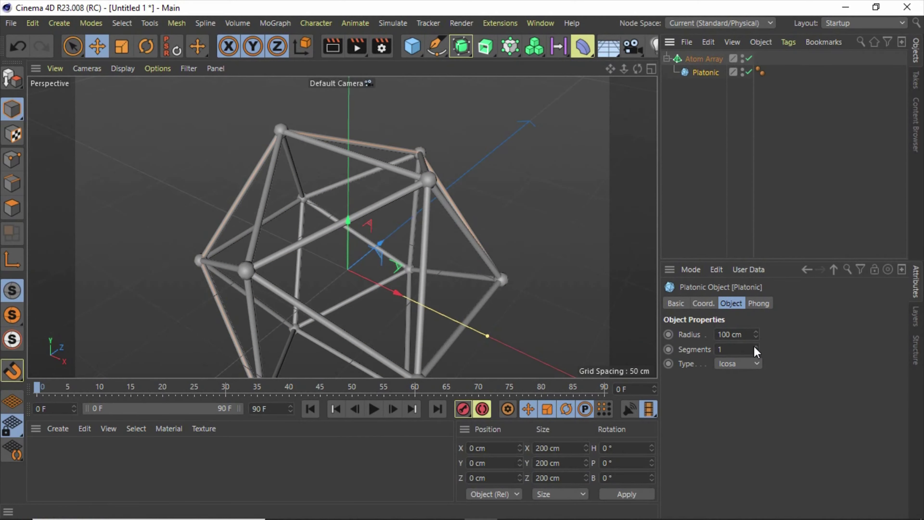
- Increase the Platonic segments and set the Atom Array Sphere Radius to 0.4
left_click(756, 346)
left_click(567, 306)
scroll(378, 262, "up", 3)
left_click(704, 59)
left_click(696, 146)
left_click(697, 59)
double_click(749, 349)
type("0.4")
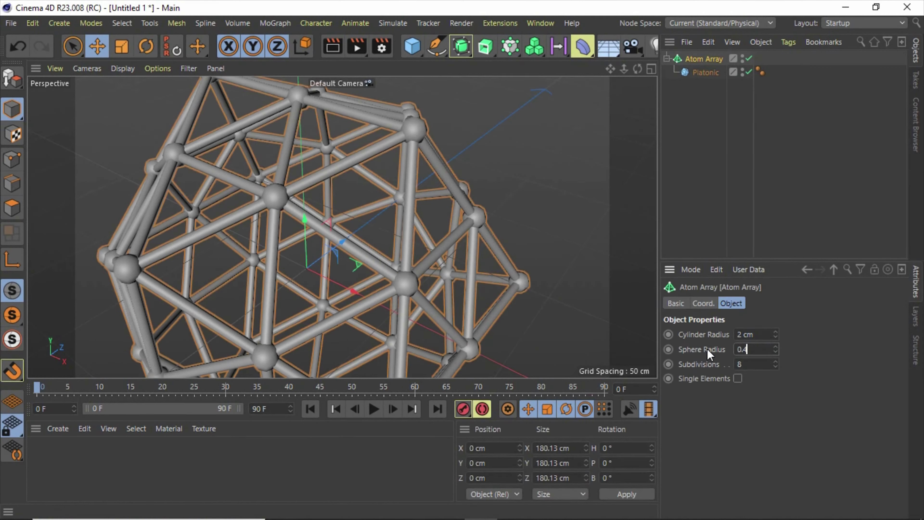
key("Return")
left_click(553, 260)
left_click_drag(427, 238, 372, 269, "alt")
left_click(461, 46)
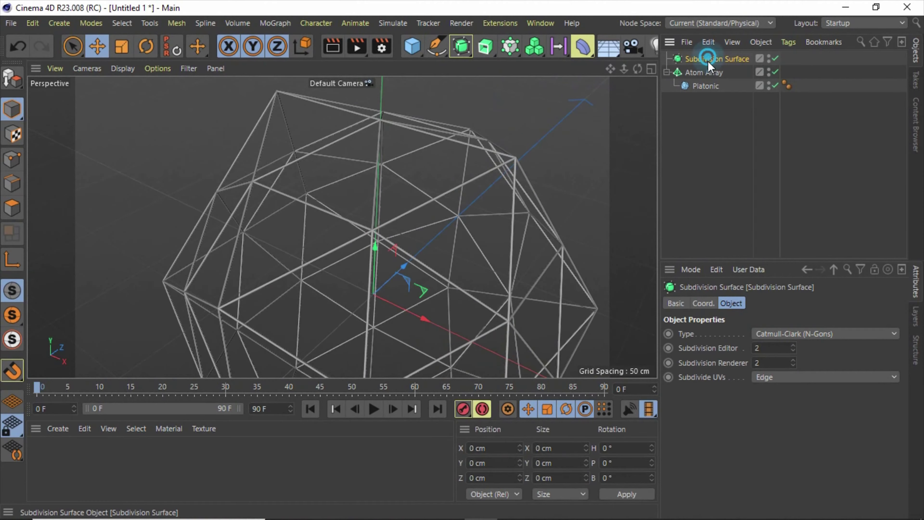
- Place the Subdivision Surface under the Atom Array and move the Platonic inside it
left_click_drag(678, 81, 679, 83)
left_click(710, 86)
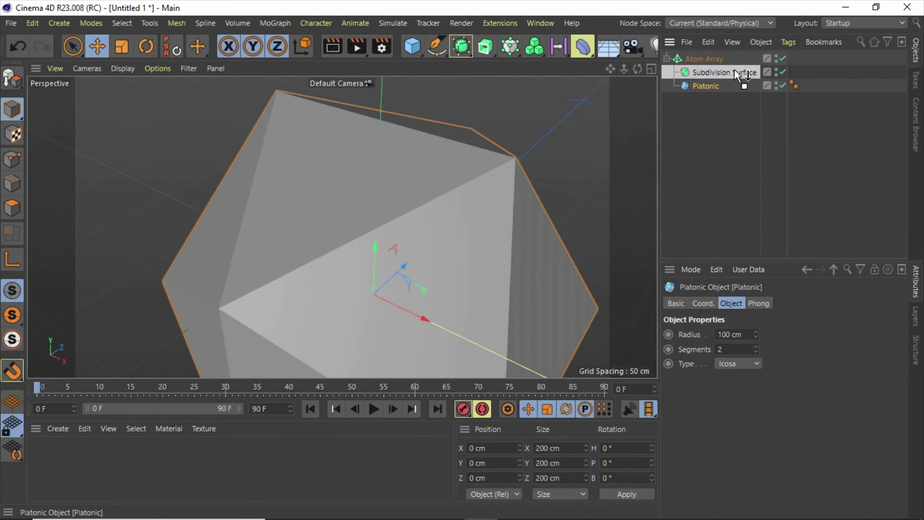
left_click_drag(734, 69, 739, 73)
left_click(596, 225)
mouse_move(394, 289)
left_mouse_down("alt")
mouse_move(404, 267)
mouse_move(444, 255)
left_mouse_up("alt")
- Set the Platonic to 3 segments and raise the Subdivision Surface levels
left_click(714, 86)
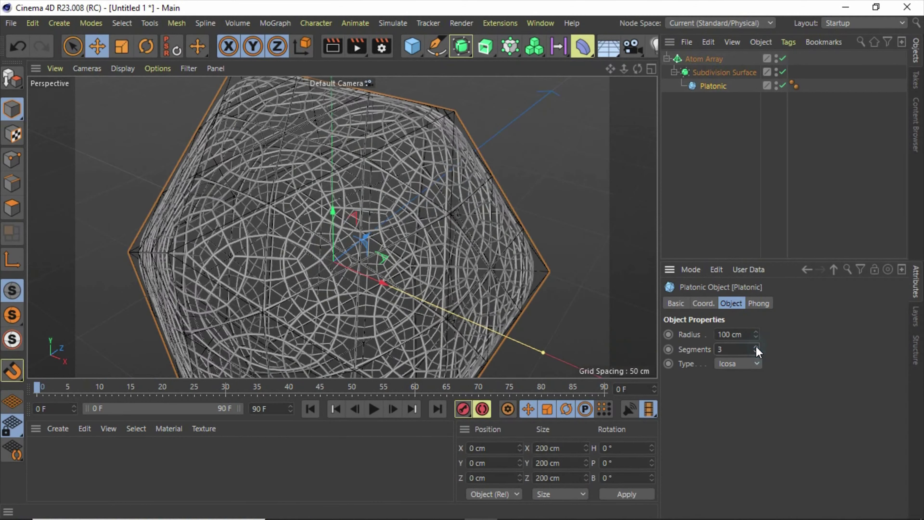
left_click(722, 72)
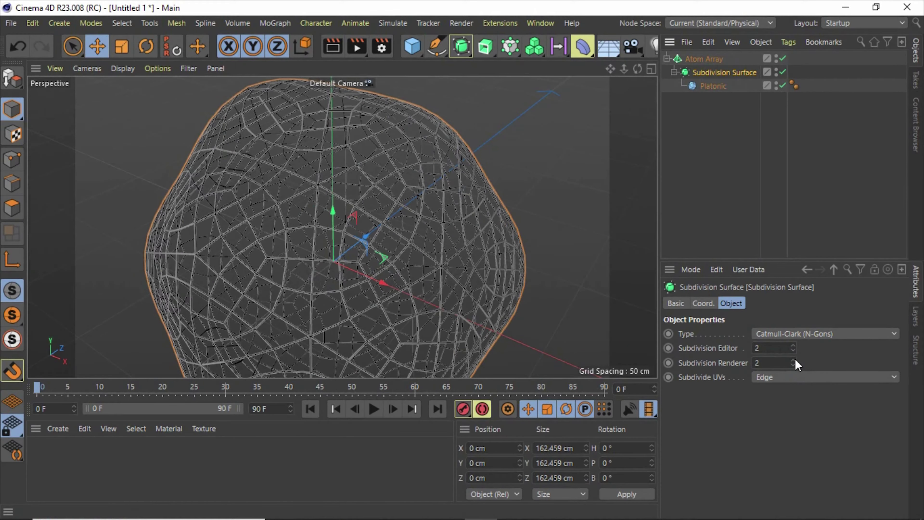
left_click_drag(793, 347, 793, 351)
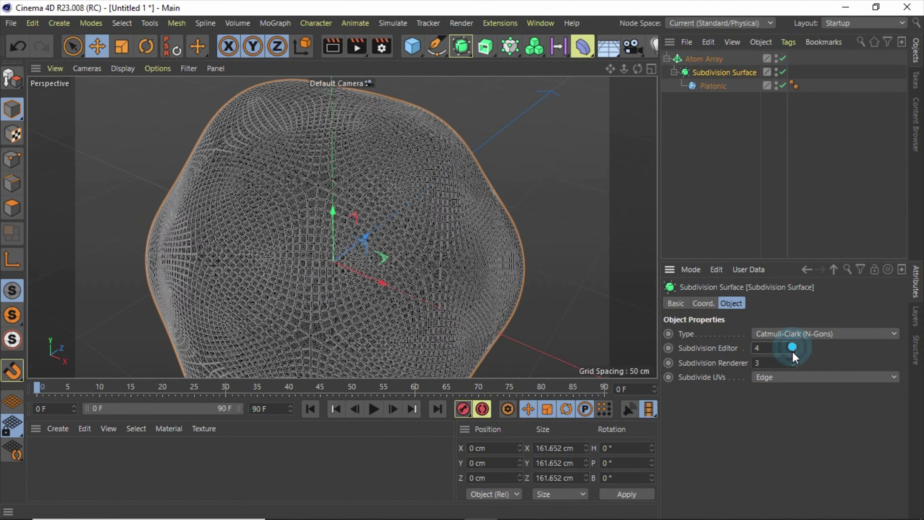
left_click(706, 59)
left_click(559, 260)
scroll(532, 242, "down", 3)
scroll(533, 241, "up", 8)
- Add a Bevel deformer and a Smoothing deformer to the scene
left_click(584, 52)
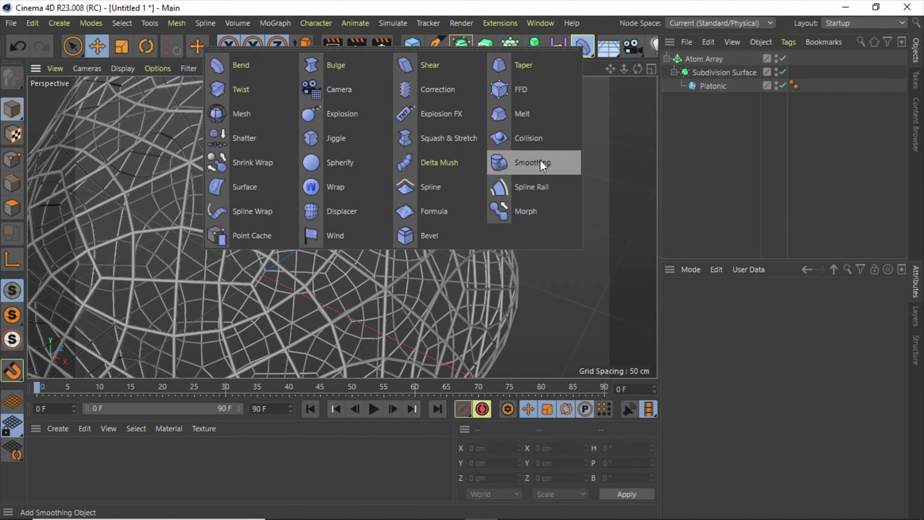
left_click(437, 235)
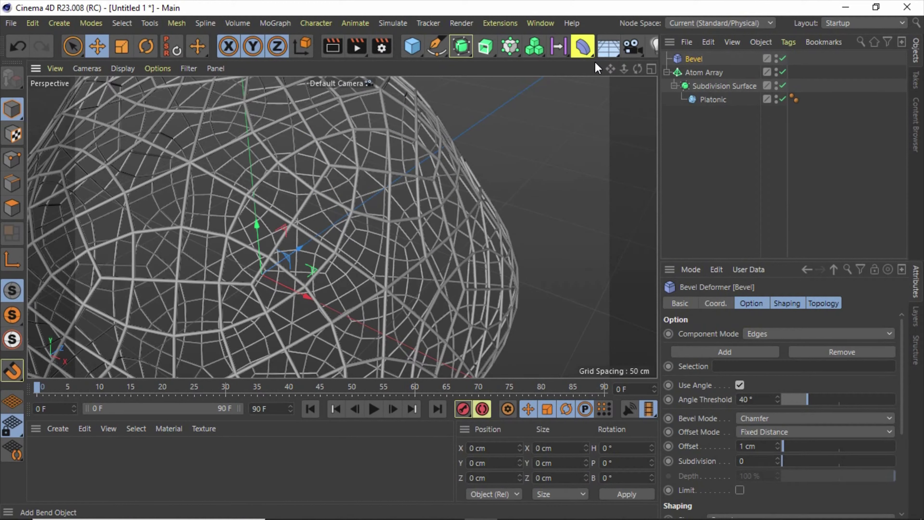
left_click(588, 51)
left_click(528, 162)
- Nest Smoothing above Bevel under the Platonic and lower Smoothing Stiffness to 15%
left_click(694, 72)
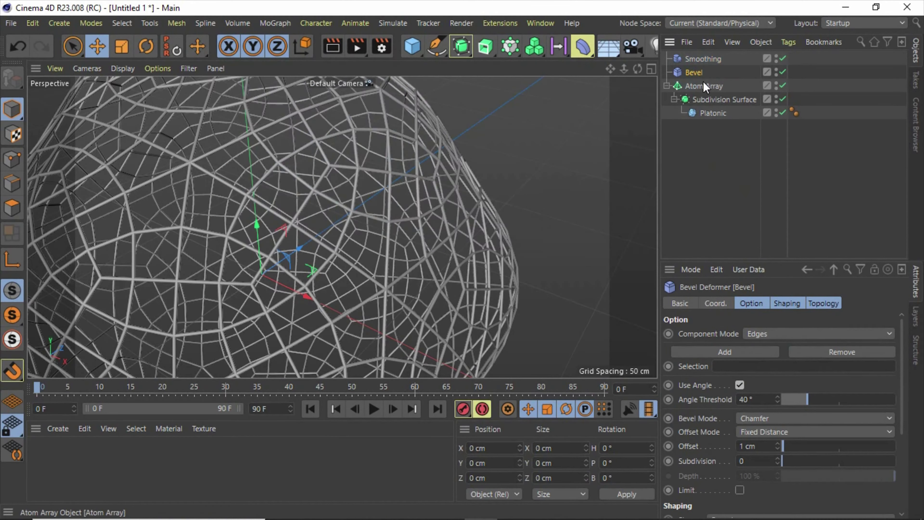
left_click_drag(732, 127, 716, 112)
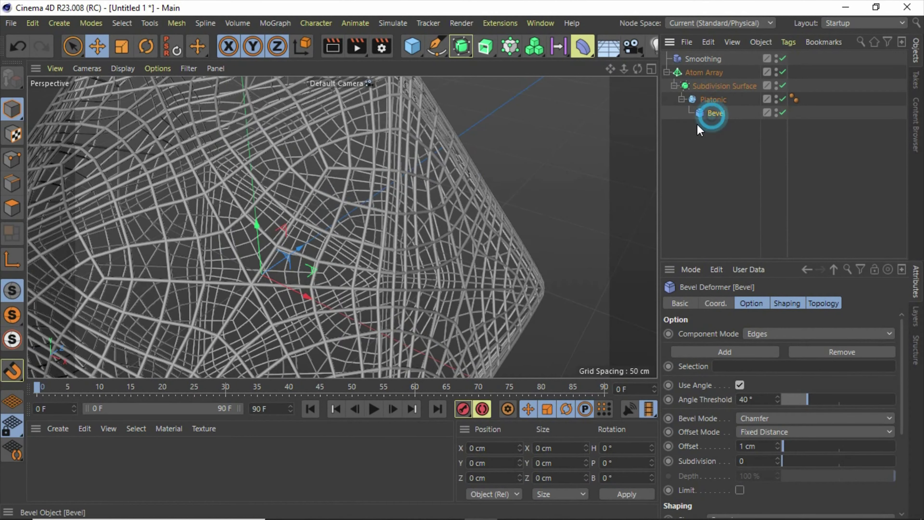
left_click(710, 59)
left_click_drag(737, 109, 726, 116)
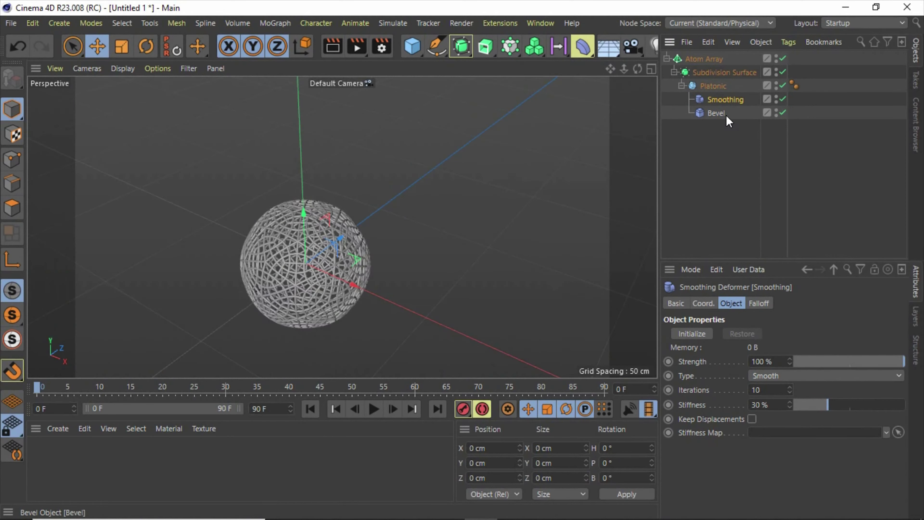
scroll(307, 288, "up", 5)
scroll(510, 244, "down", 3)
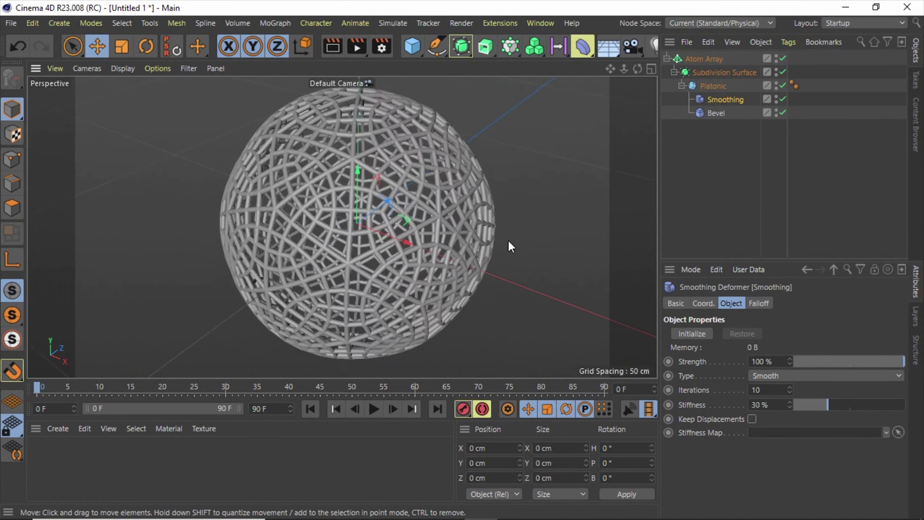
scroll(499, 203, "up", 1)
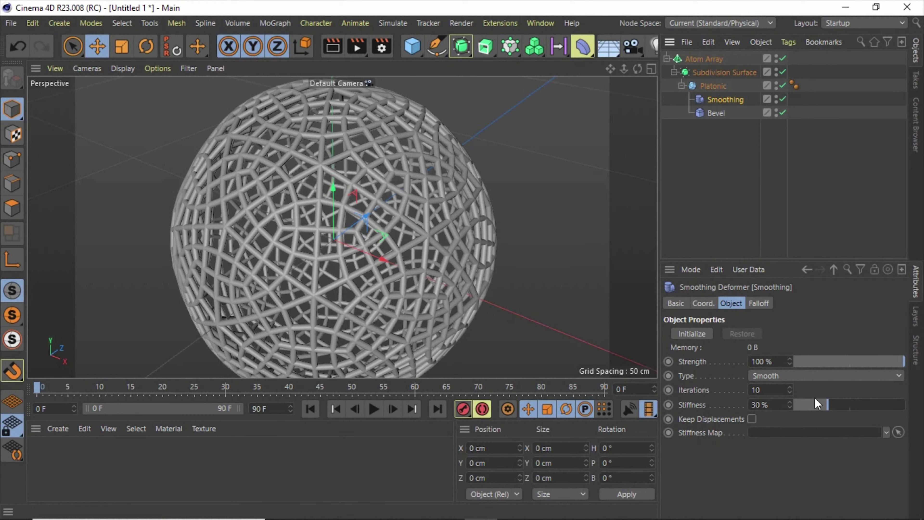
mouse_move(828, 413)
left_mouse_down()
mouse_move(899, 407)
mouse_move(749, 405)
left_mouse_up()
- Disable the Smoothing deformer and switch the Bevel to point mode
left_click(781, 227)
left_click(715, 116)
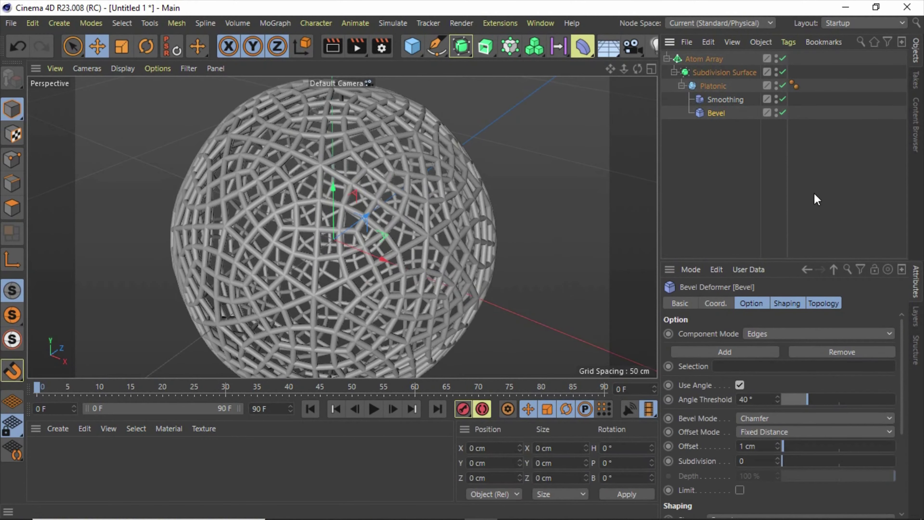
left_click(782, 98)
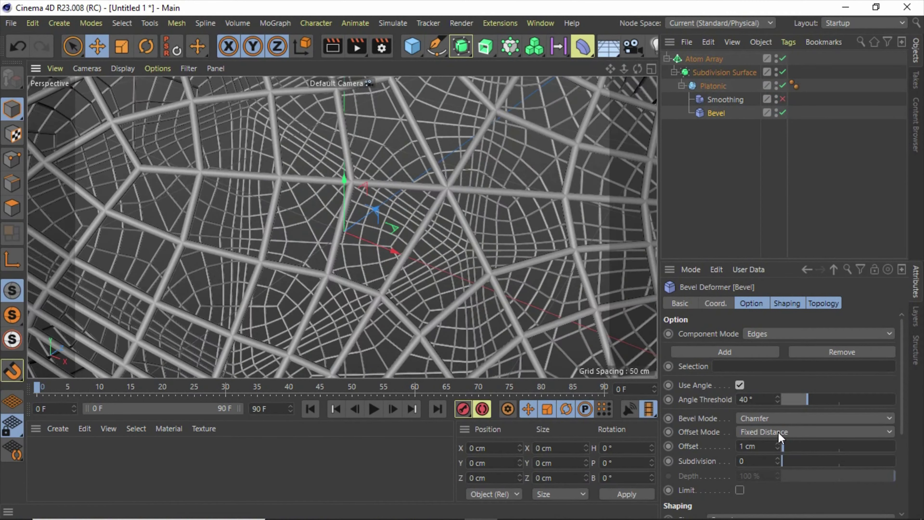
left_click(774, 334)
left_click(753, 351)
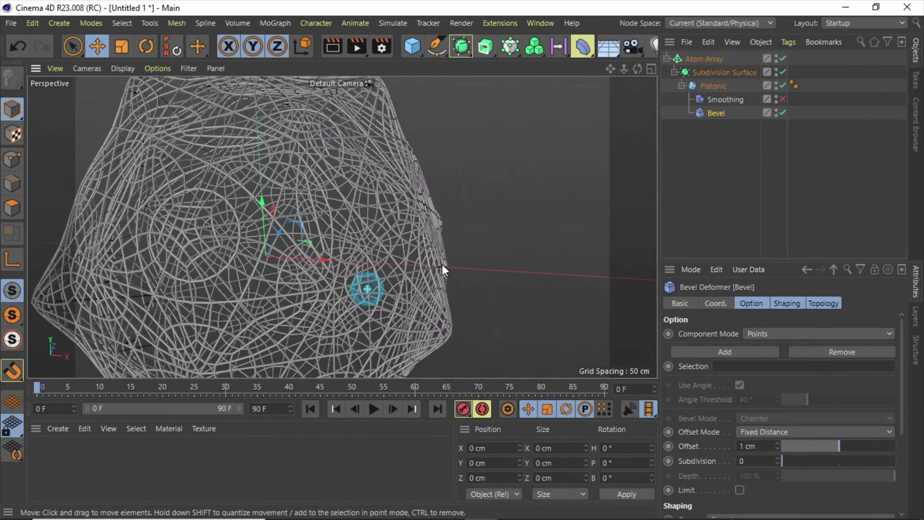
- Set the Bevel offset to -4 cm with 1 subdivision, then disable the Bevel deformer
mouse_move(838, 446)
left_mouse_down()
mouse_move(795, 444)
mouse_move(818, 452)
mouse_move(869, 446)
left_mouse_up()
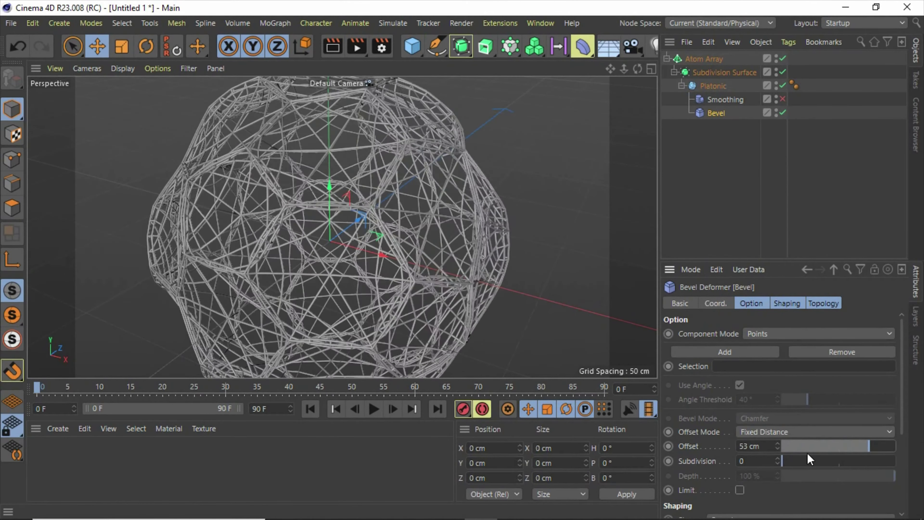
left_click(782, 461)
left_click_drag(793, 464, 843, 461)
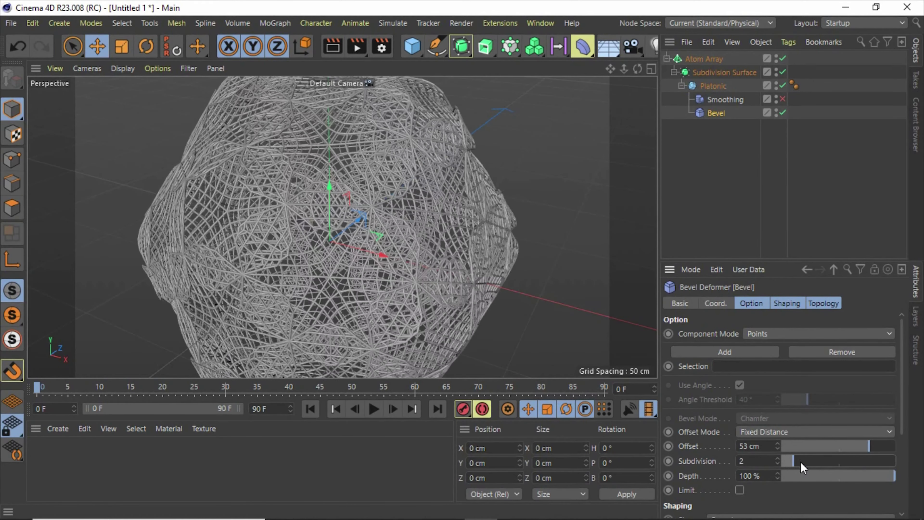
scroll(367, 283, "up", 2)
left_click(787, 461)
left_click_drag(869, 445, 837, 445)
scroll(395, 244, "down", 3)
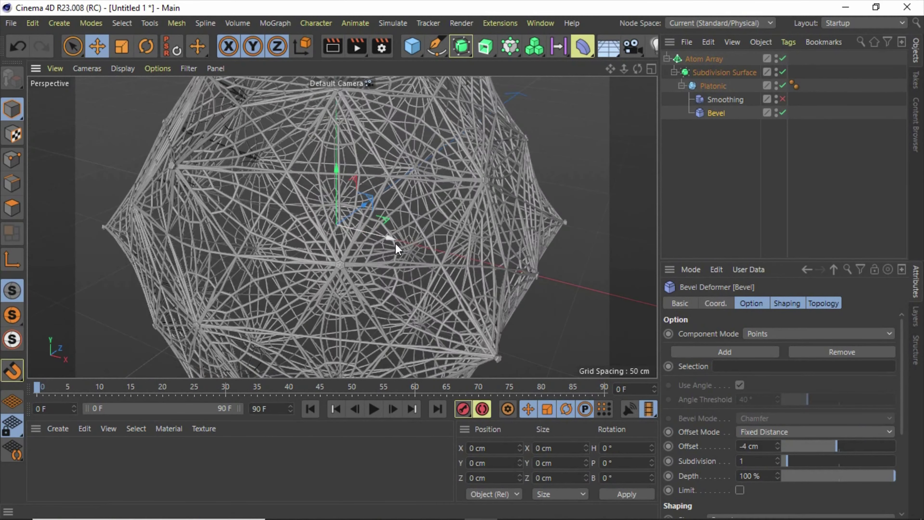
left_click(783, 113)
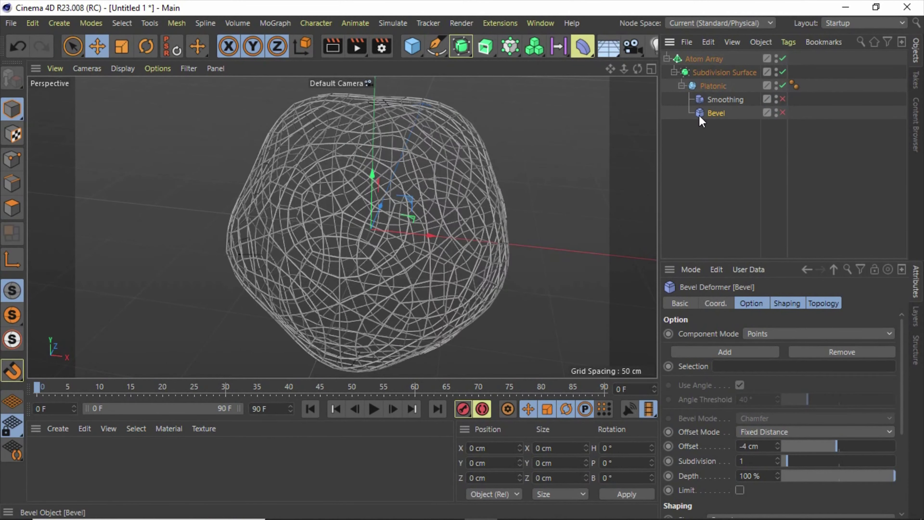
scroll(456, 170, "up", 1)
left_click(274, 23)
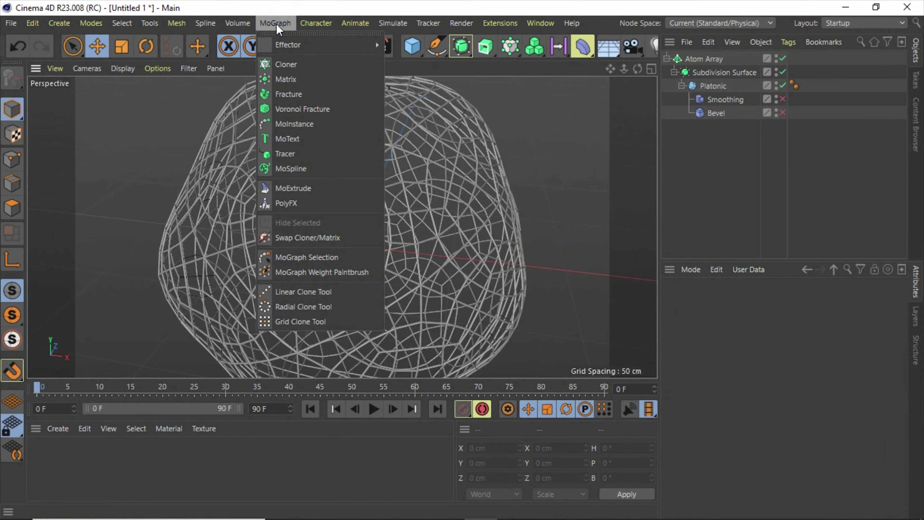
- Add a MoExtrude deformer under the Platonic, keeping the Platonic at 2 segments
left_click(290, 188)
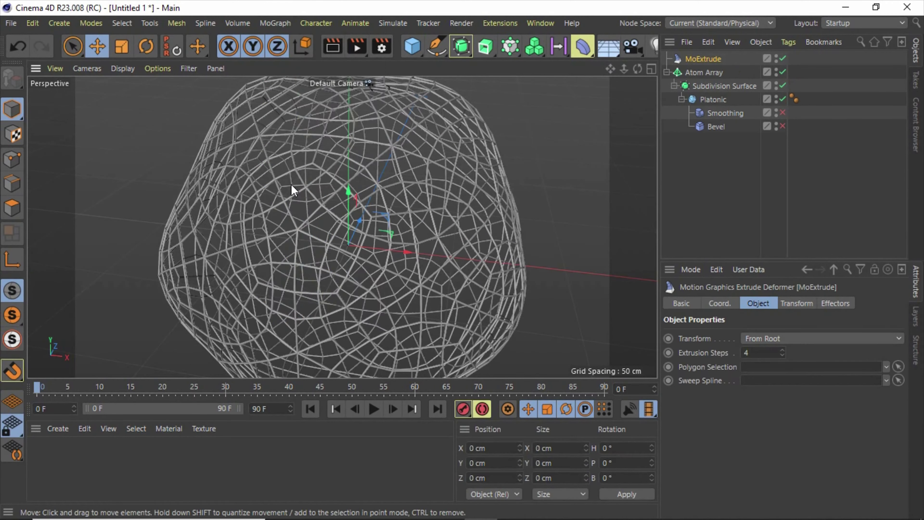
left_click_drag(701, 58, 717, 103)
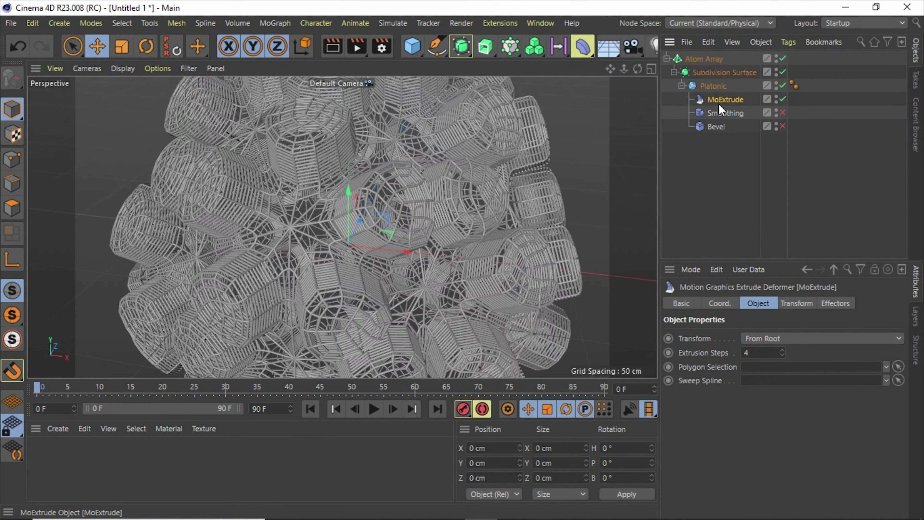
left_click(574, 233)
mouse_move(351, 258)
left_mouse_down("alt")
mouse_move(293, 175)
mouse_move(362, 190)
mouse_move(326, 169)
mouse_move(264, 228)
mouse_move(382, 310)
mouse_move(392, 262)
mouse_move(421, 254)
left_mouse_up("alt")
left_click(420, 255)
left_click(560, 176)
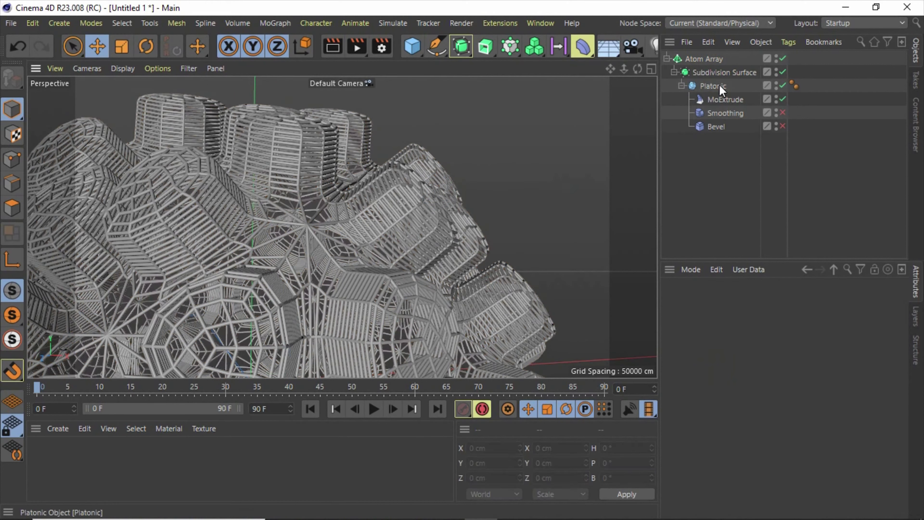
left_click(714, 86)
left_click(756, 347)
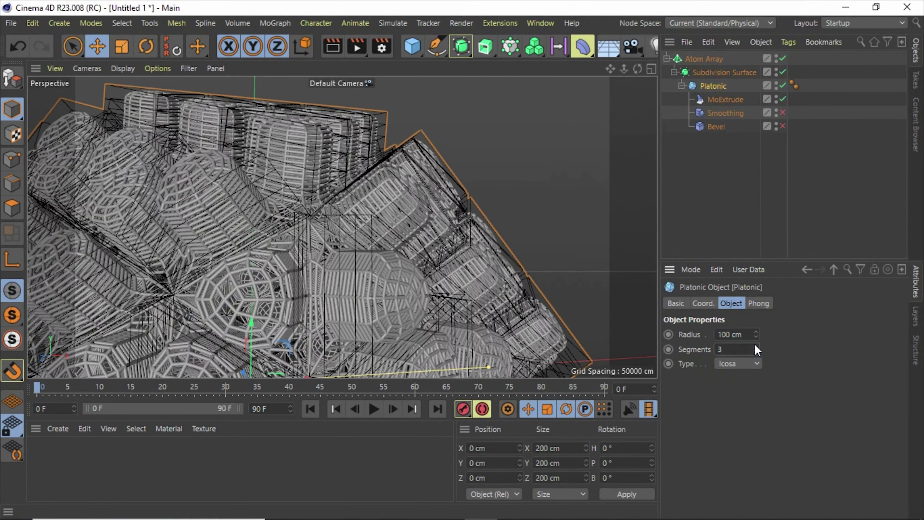
left_click(756, 352)
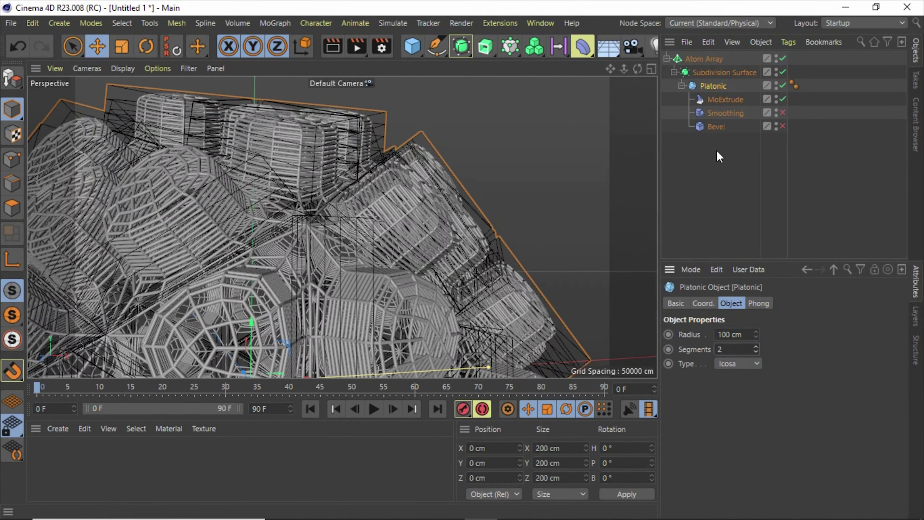
- Set MoExtrude's Transform to From Root and Extrusion Steps to 1
left_click(726, 100)
left_click(789, 339)
left_click(768, 369)
left_click(779, 338)
left_click(772, 352)
left_click(783, 358)
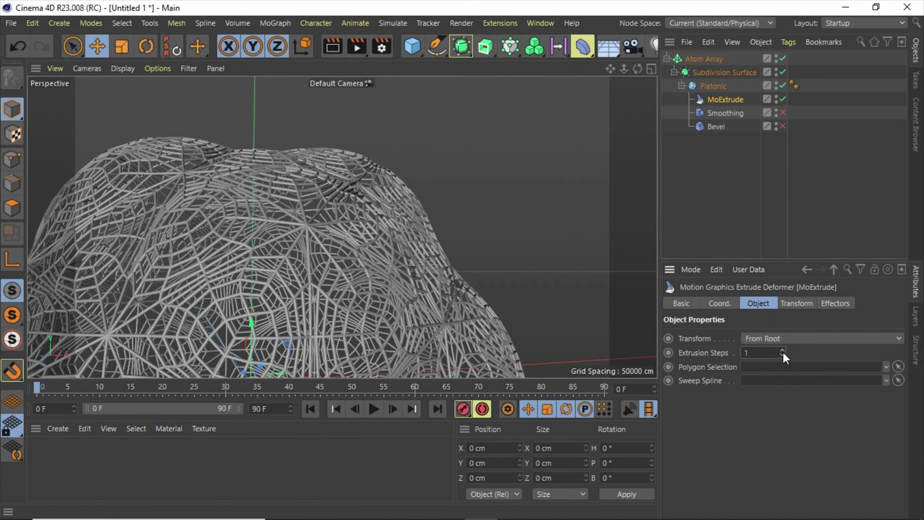
- Raise the Subdivision Surface editor subdivision level from 2 to 3
left_click(470, 211)
scroll(398, 215, "up", 2)
left_click(398, 215)
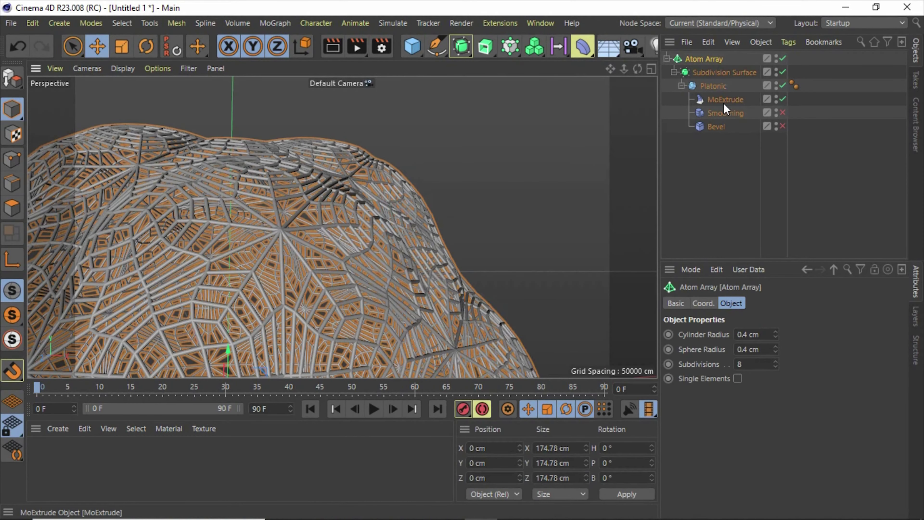
left_click(725, 101)
left_click(723, 72)
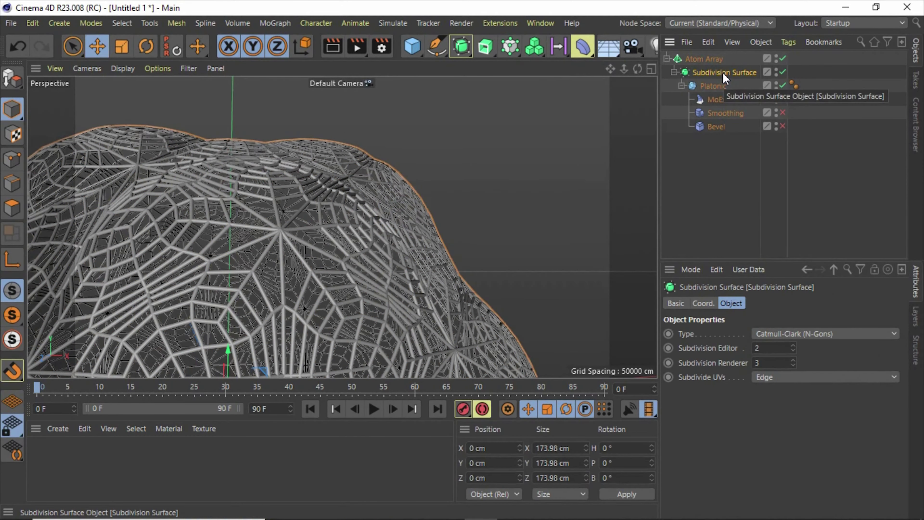
left_click(793, 345)
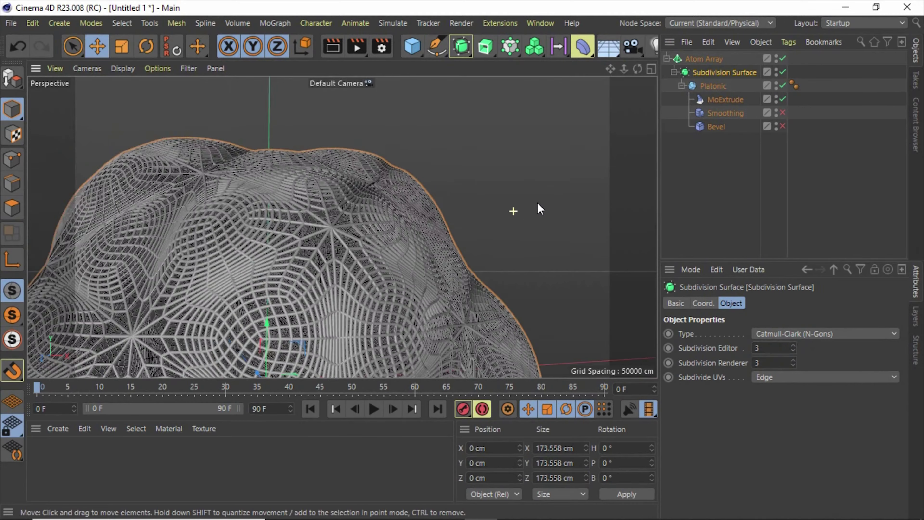
- Orbit the view to inspect the denser dome from another angle
left_click(463, 221)
scroll(388, 243, "up", 5)
scroll(484, 268, "up", 3)
scroll(343, 264, "down", 5)
mouse_move(352, 147)
left_mouse_down("alt")
mouse_move(391, 118)
mouse_move(437, 162)
mouse_move(463, 207)
left_mouse_up("alt")
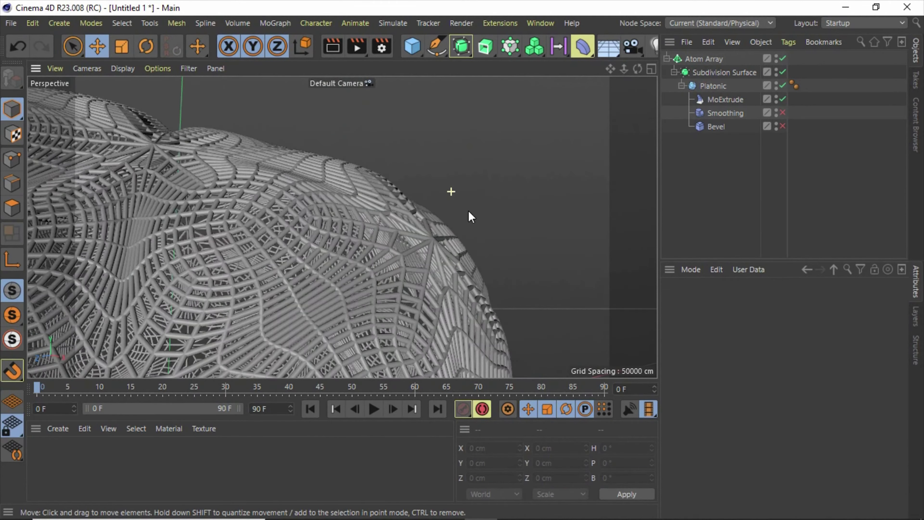
scroll(459, 204, "down", 3)
left_click(728, 114)
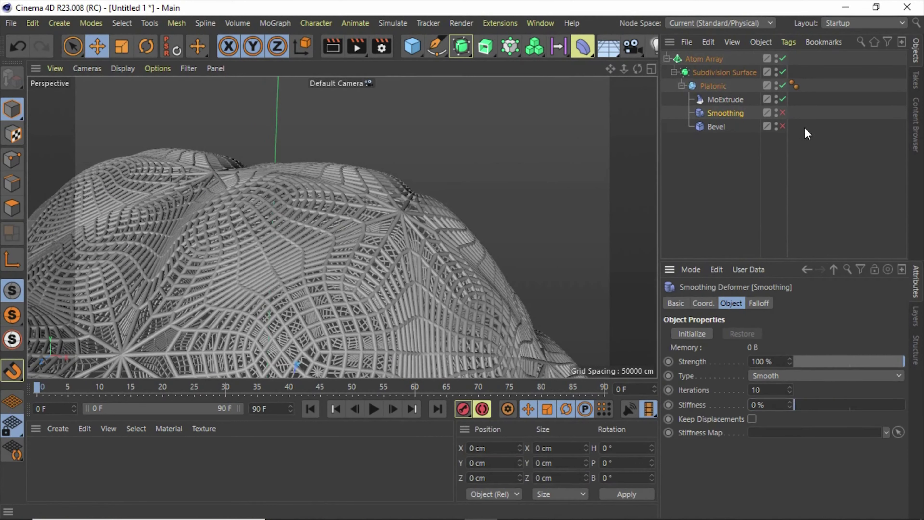
- Enable the Smoothing deformer, move it above MoExtrude, and frame the sphere
left_click(783, 113)
left_click_drag(731, 113, 726, 102)
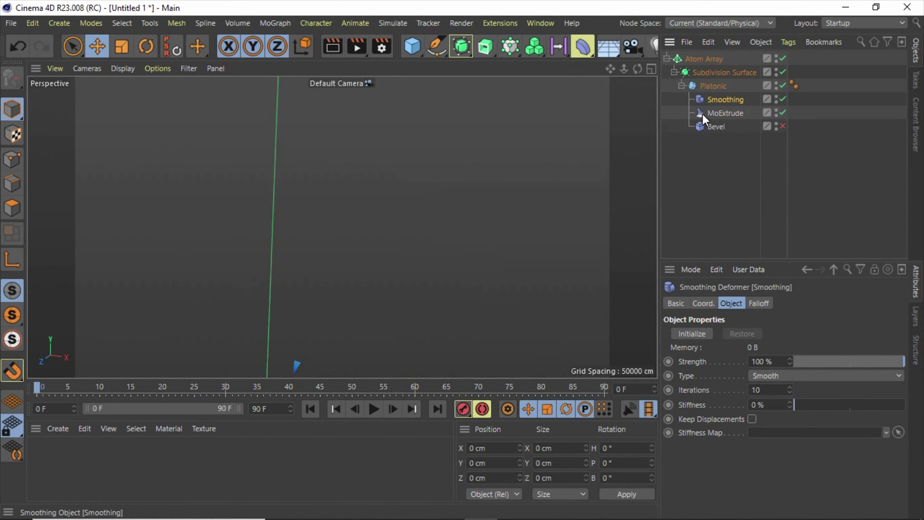
key("h")
scroll(451, 305, "up", 3)
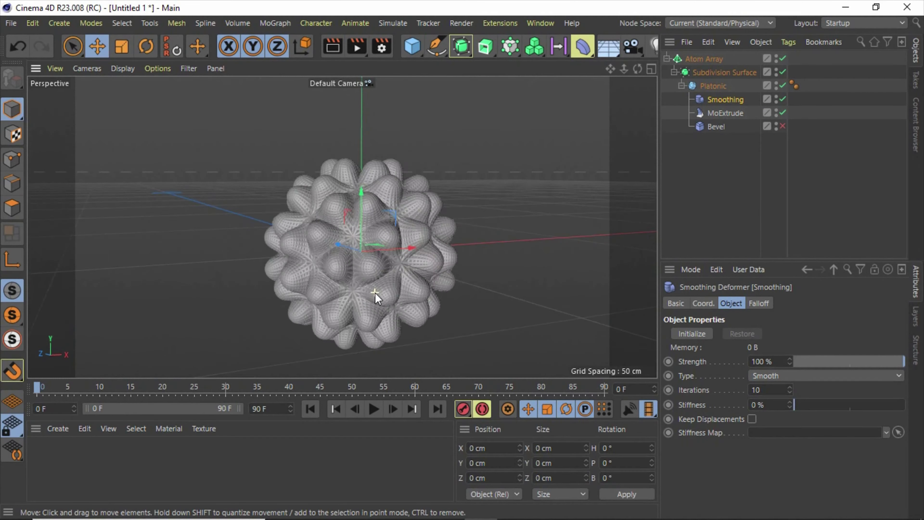
scroll(376, 294, "up", 4)
scroll(450, 213, "up", 4)
scroll(367, 198, "up", 3)
left_click(724, 103)
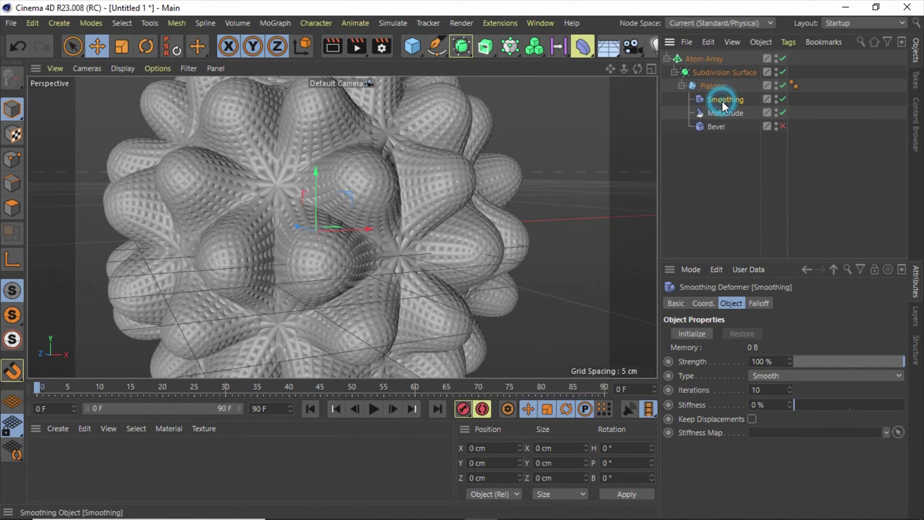
- Try Relax and Stretch smoothing types, settle on Smooth, then move Smoothing below MoExtrude
left_click(819, 373)
left_click(775, 392)
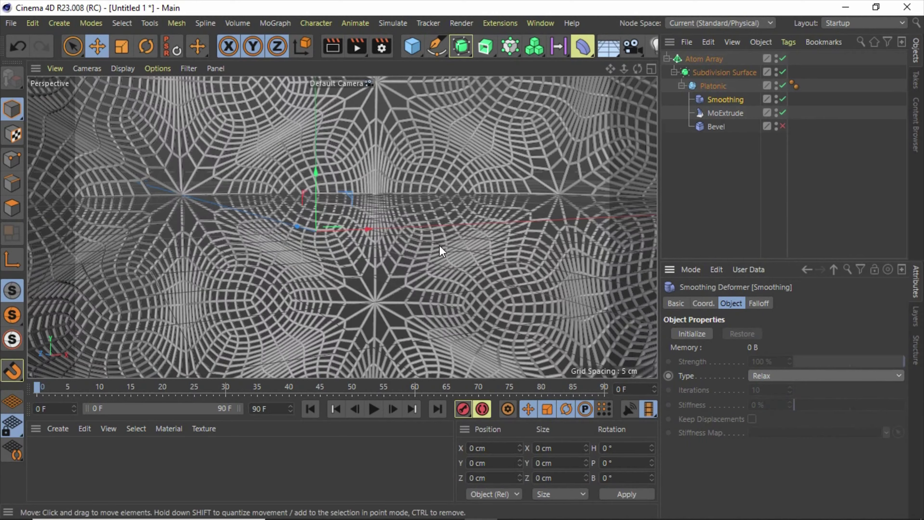
scroll(418, 248, "up", 5)
scroll(384, 301, "down", 2)
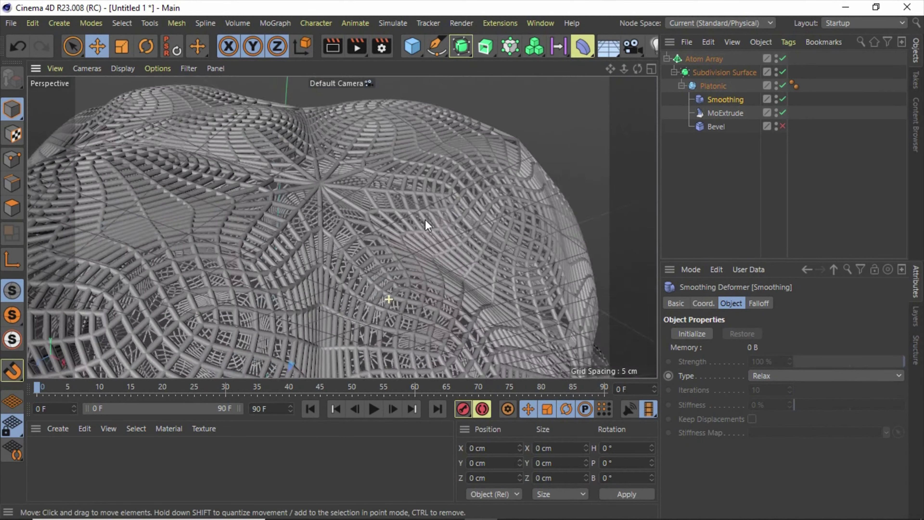
scroll(459, 223, "up", 3)
left_click(782, 375)
left_click(764, 420)
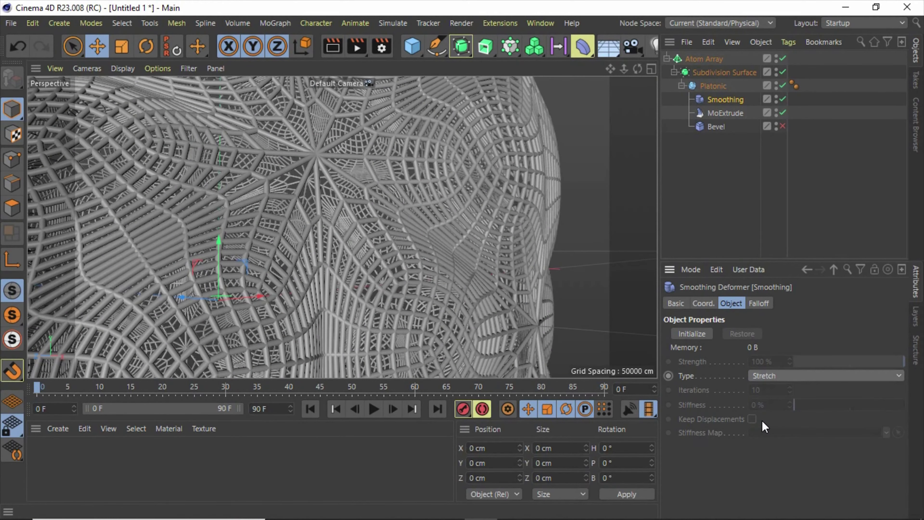
left_click(788, 376)
left_click(773, 405)
left_click(771, 377)
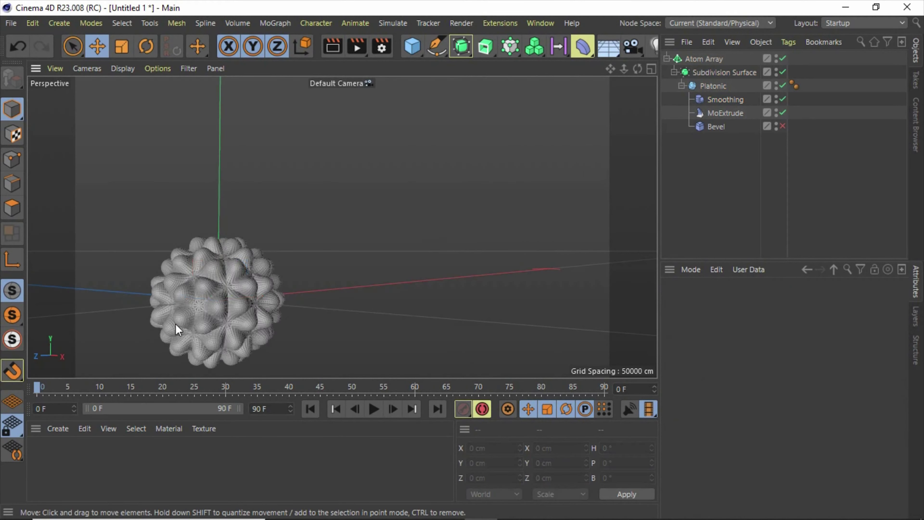
left_click(435, 176)
left_click(725, 99)
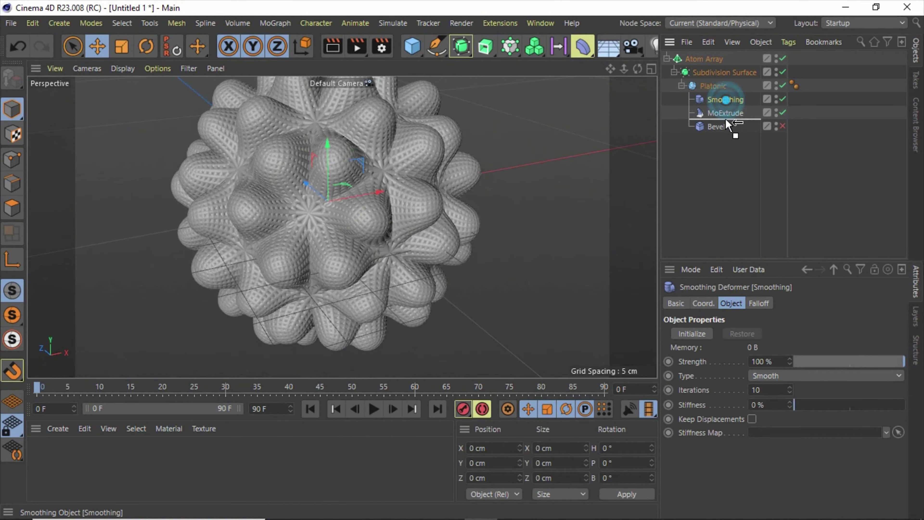
left_click_drag(726, 122, 726, 120)
- Turn the Smoothing deformer off and the Bevel deformer back on, then reframe the sphere
left_click(783, 113)
left_click(726, 100)
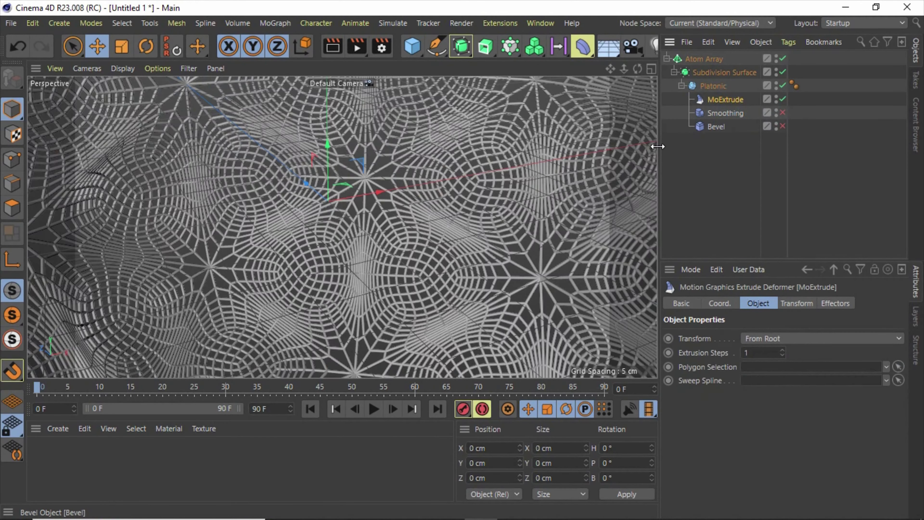
left_click(728, 126)
left_click(783, 126)
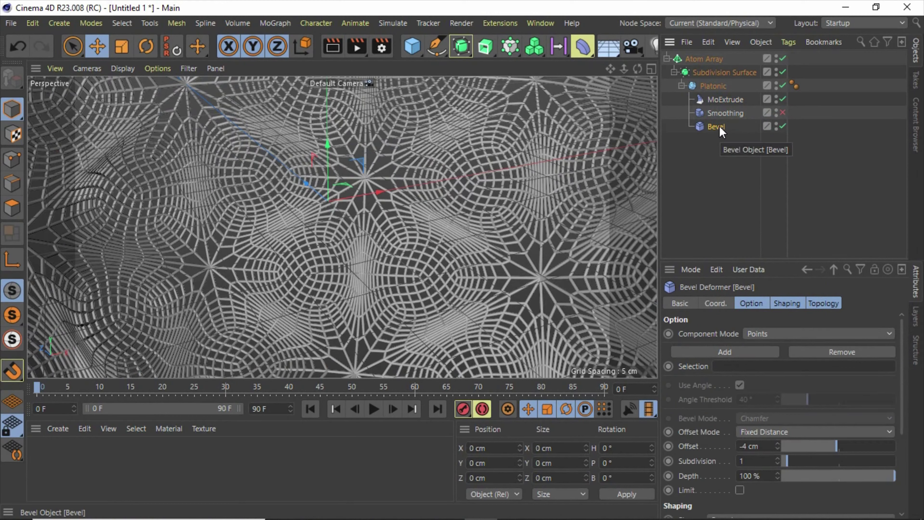
scroll(441, 235, "down", 3)
scroll(419, 275, "down", 3)
scroll(452, 262, "down", 3)
scroll(469, 260, "down", 3)
mouse_move(469, 255)
left_mouse_down("alt")
mouse_move(588, 196)
mouse_move(458, 231)
mouse_move(476, 214)
mouse_move(327, 259)
left_mouse_up("alt")
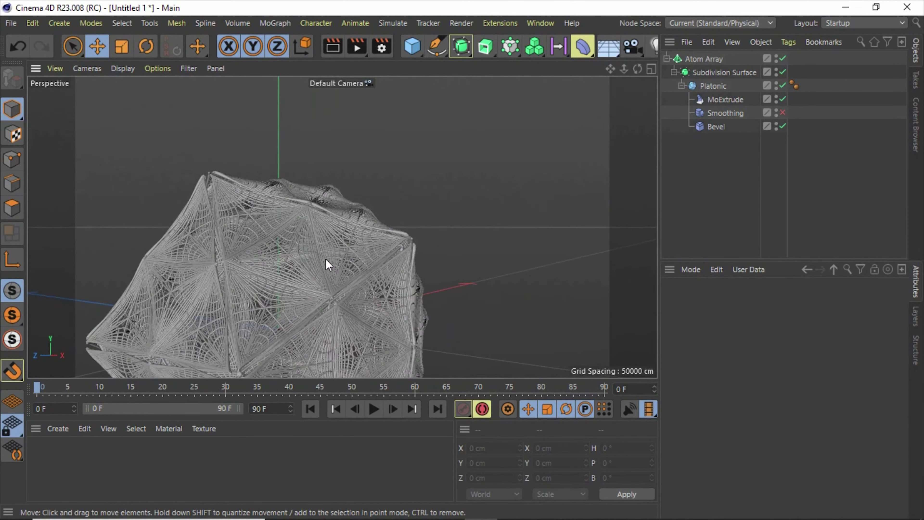
scroll(328, 265, "up", 3)
- Switch the Bevel component mode to Edges and raise its offset to 30 cm
left_click(722, 129)
left_click(789, 334)
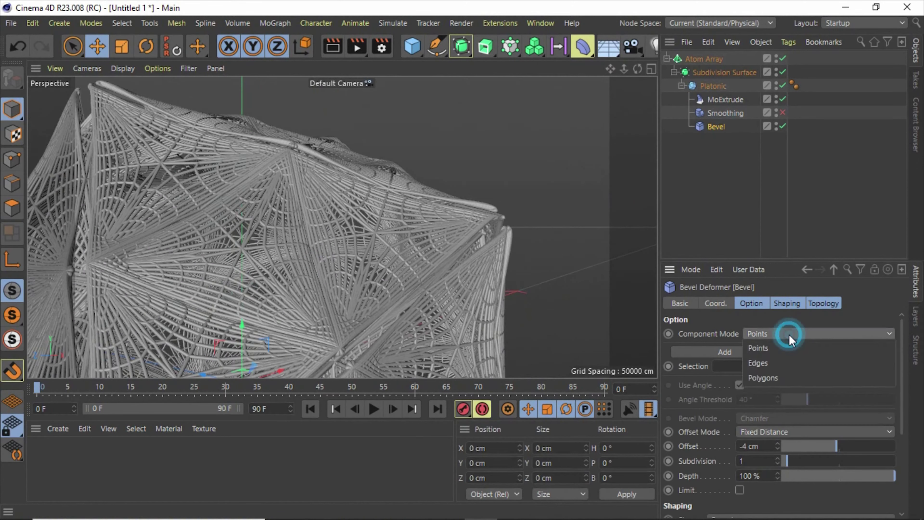
left_click(772, 360)
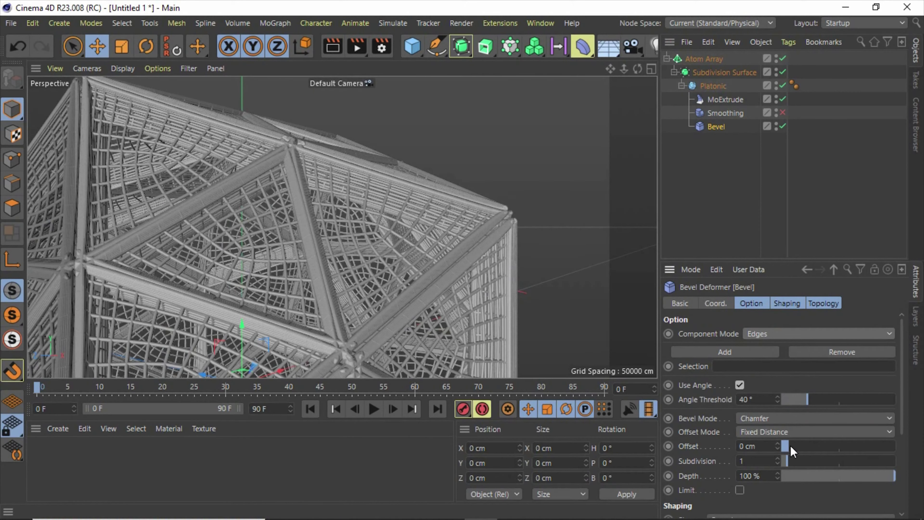
mouse_move(798, 445)
left_mouse_down()
mouse_move(792, 469)
mouse_move(797, 460)
left_mouse_up()
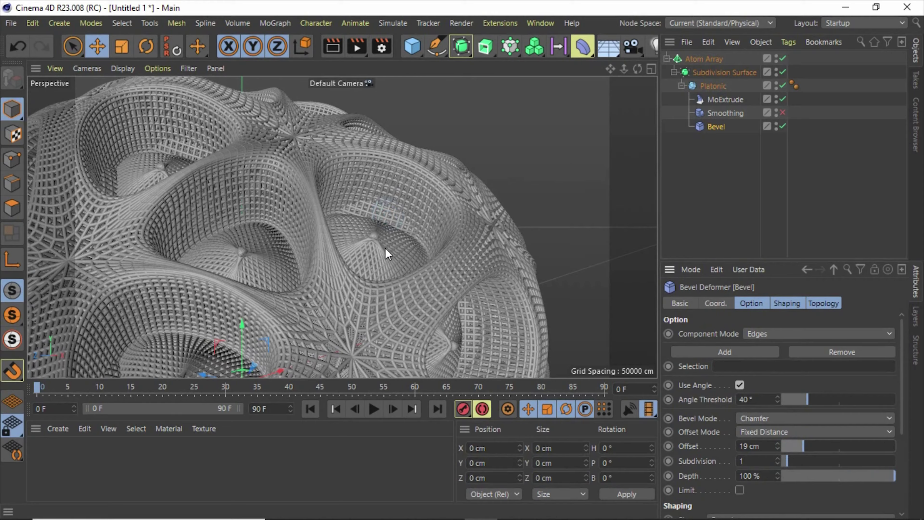
- Deselect everything and orbit and zoom around the sphere to inspect the web-like dimples
scroll(423, 275, "down", 5)
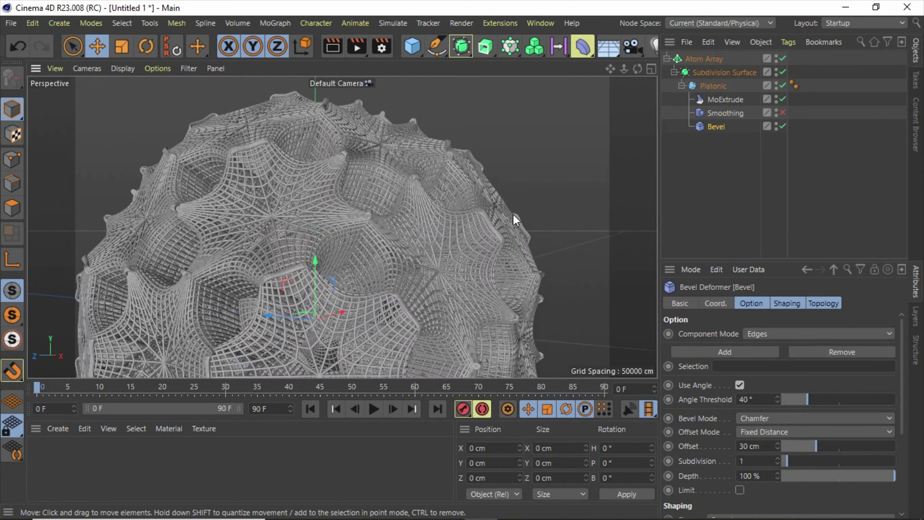
left_click(557, 254)
scroll(485, 230, "up", 5)
scroll(486, 230, "up", 3)
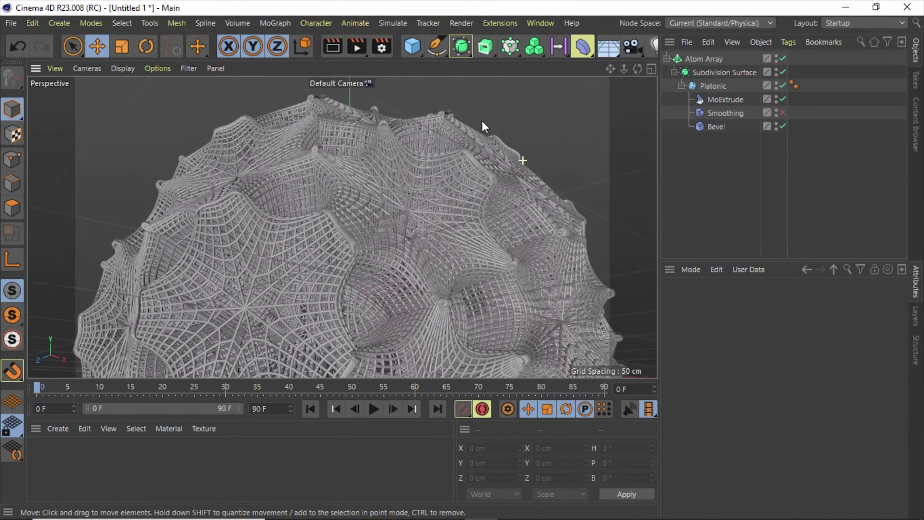
scroll(485, 124, "up", 3)
scroll(541, 143, "up", 3)
scroll(541, 138, "down", 3)
scroll(340, 197, "down", 5)
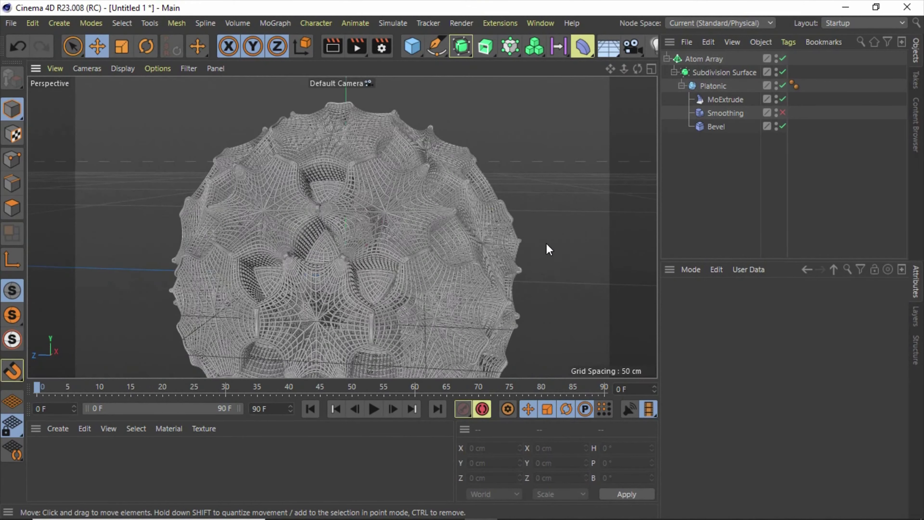
scroll(503, 311, "up", 3)
scroll(547, 293, "down", 3)
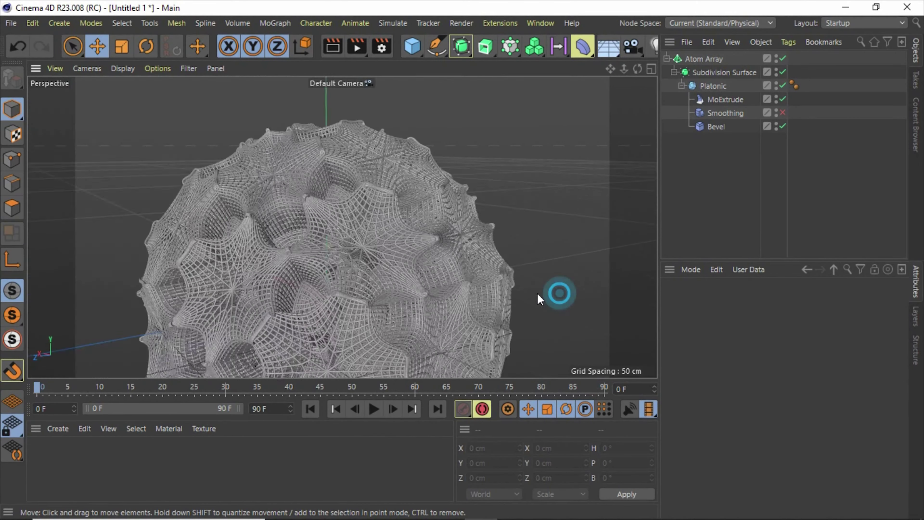
scroll(582, 314, "down", 3)
left_click_drag(603, 330, 364, 282, "alt")
scroll(507, 321, "up", 3)
scroll(477, 289, "up", 3)
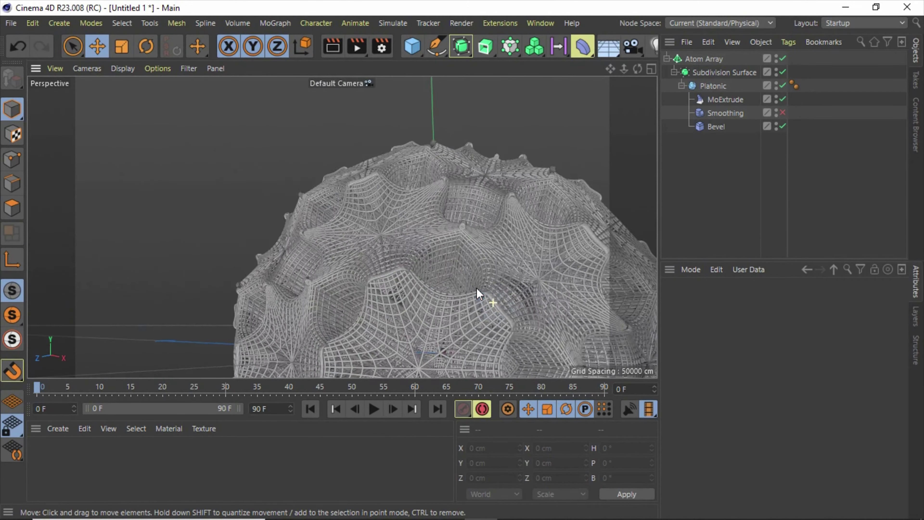
left_click_drag(476, 289, 542, 331, "alt")
scroll(542, 200, "up", 2)
left_click_drag(542, 201, 583, 206, "alt")
scroll(549, 323, "down", 3)
mouse_move(549, 322)
left_mouse_down("alt")
mouse_move(441, 299)
mouse_move(419, 253)
mouse_move(442, 255)
left_mouse_up("alt")
middle_click(441, 302)
- Select the Bevel deformer, edit its offset and subdivision fields, and orbit closer
left_click(716, 127)
left_click(768, 448)
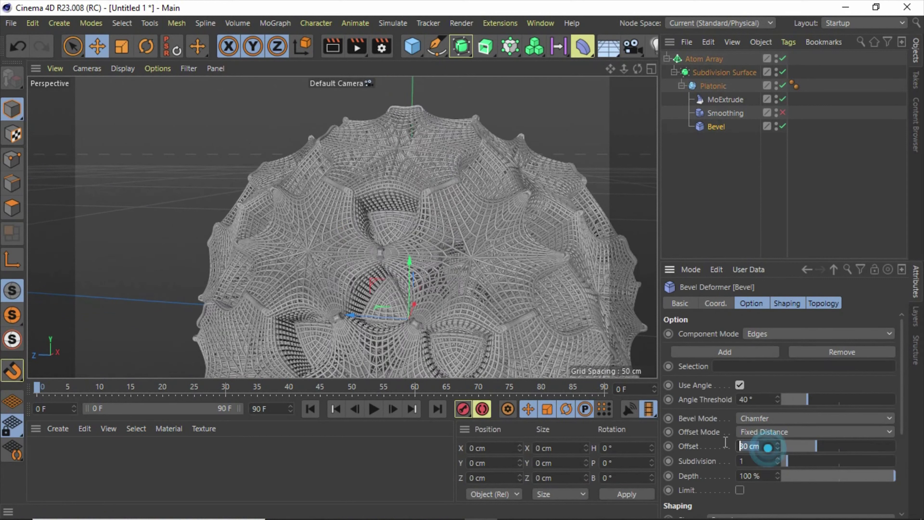
type("20")
left_click(756, 457)
mouse_move(481, 252)
left_mouse_down("alt")
mouse_move(454, 258)
mouse_move(314, 241)
left_mouse_up("alt")
scroll(314, 241, "up", 3)
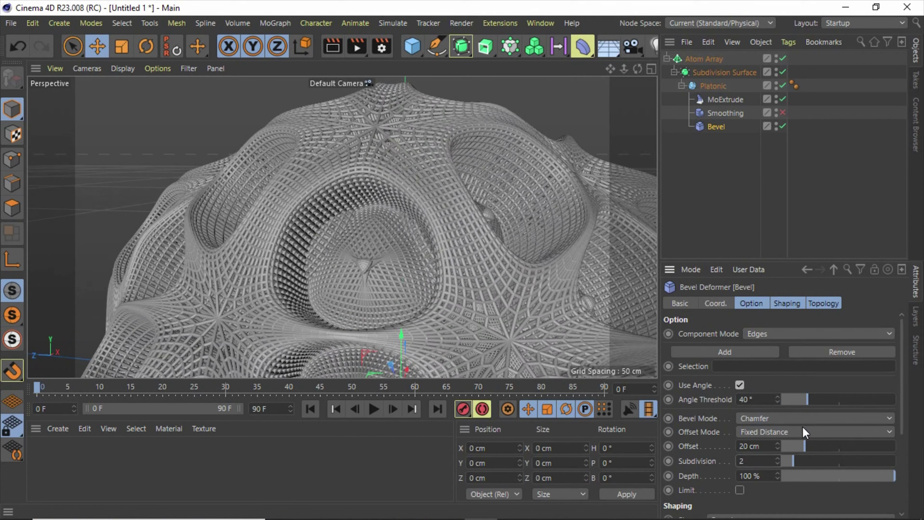
- Set Bevel Mode to Solid and Offset Mode to Proportional at a 20 % offset
left_click(796, 422)
left_click(751, 446)
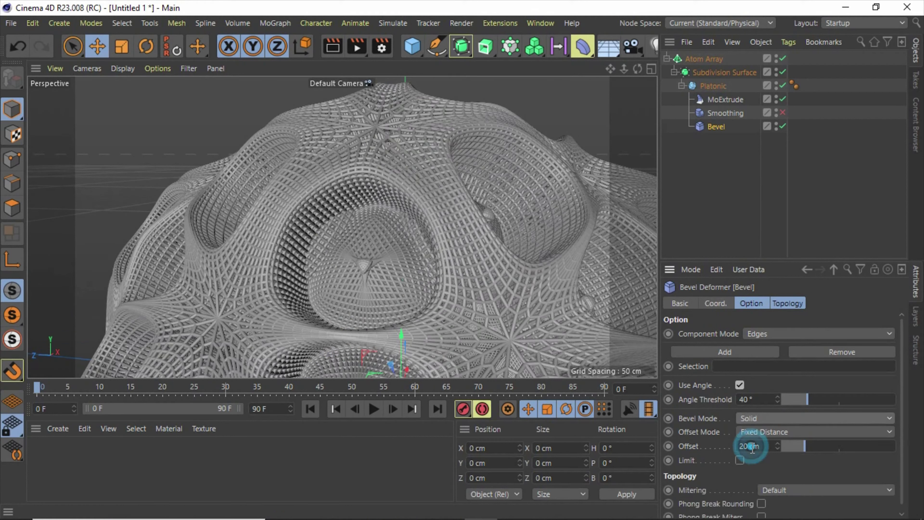
left_click(780, 433)
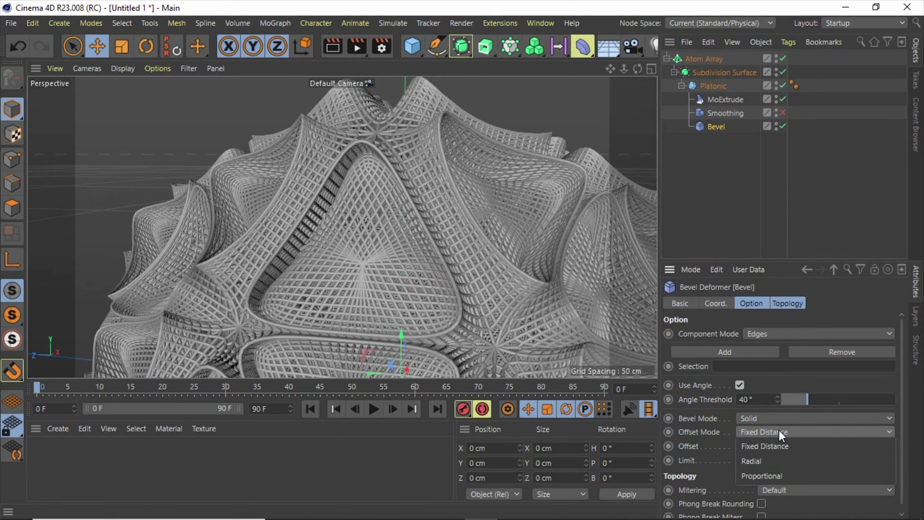
left_click(763, 446)
left_click(774, 432)
left_click(752, 461)
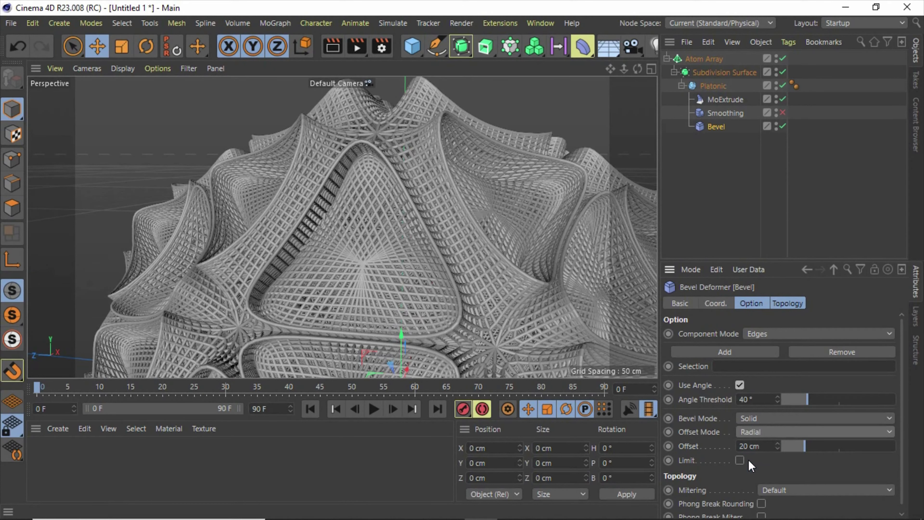
left_click(797, 431)
left_click(766, 482)
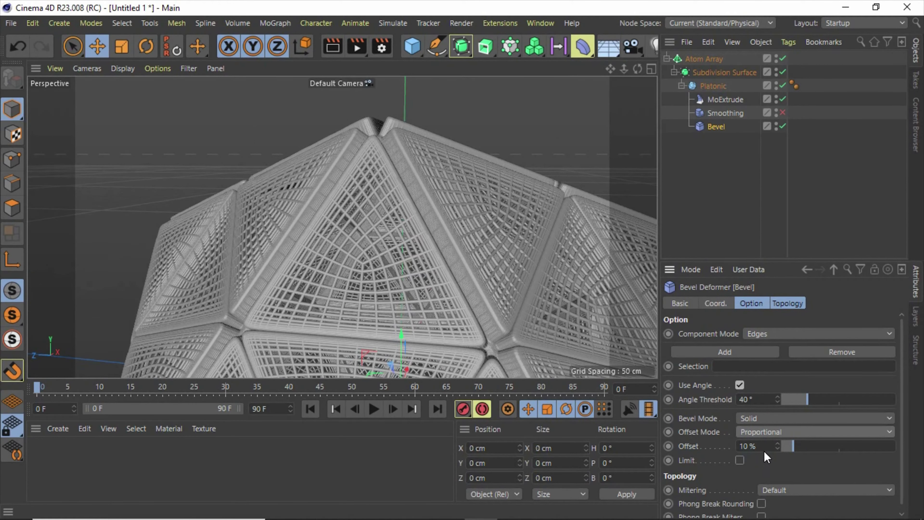
scroll(764, 446, "down", 1)
scroll(758, 444, "up", 8)
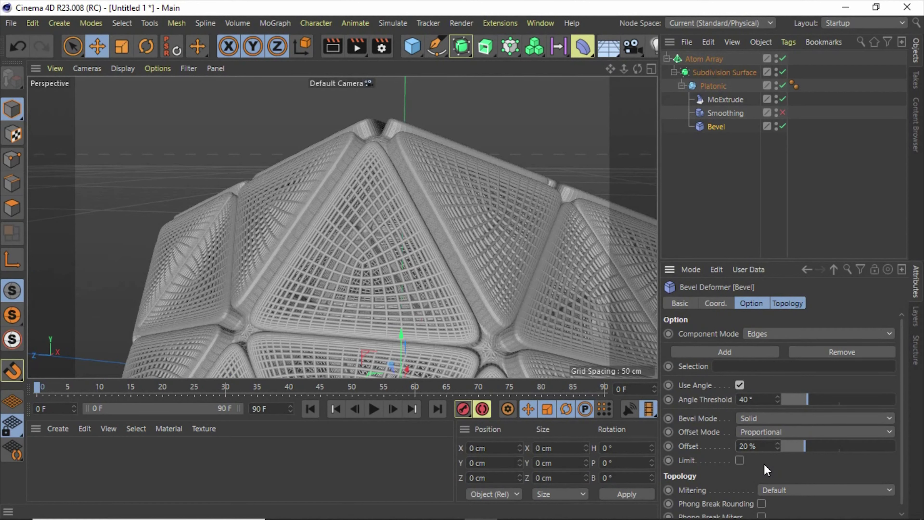
scroll(360, 213, "down", 5)
scroll(331, 209, "down", 5)
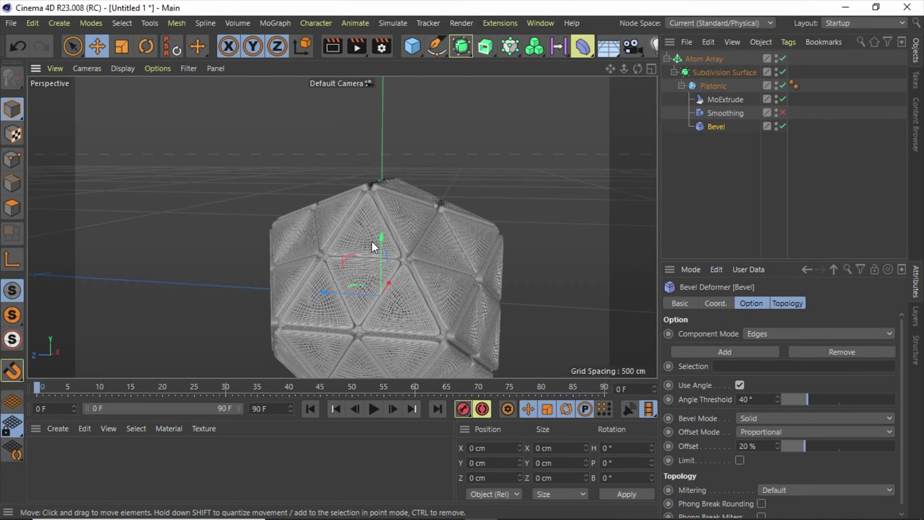
- Re-enable the Smoothing deformer in the Object Manager
scroll(301, 245, "up", 2)
scroll(361, 251, "up", 4)
scroll(406, 195, "up", 3)
scroll(508, 253, "up", 2)
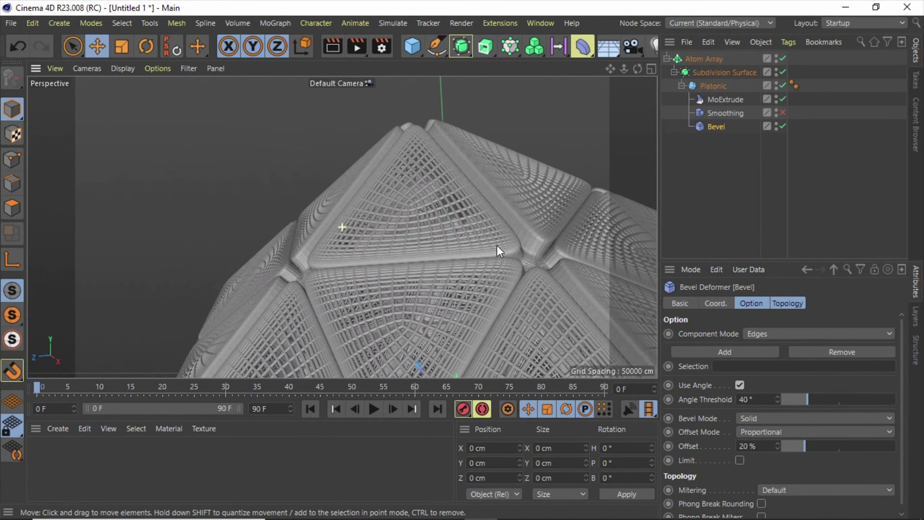
left_click(782, 112)
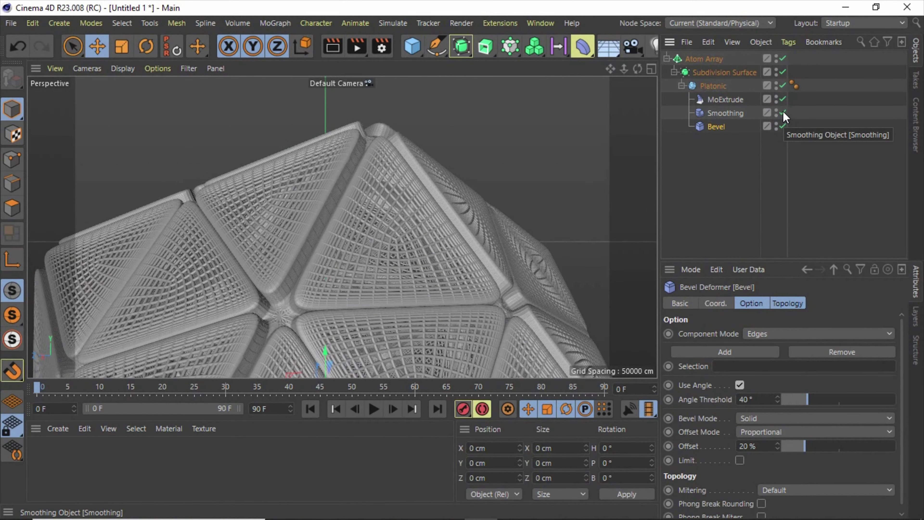
scroll(442, 200, "down", 2)
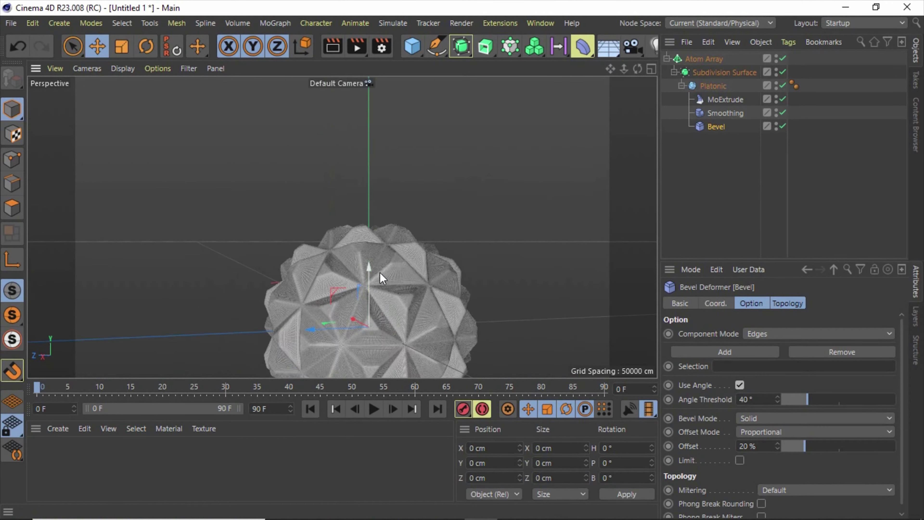
scroll(380, 284, "up", 3)
scroll(368, 293, "up", 2)
- Set the Smoothing deformer's type to Relax and view the puffier panels
left_click(725, 113)
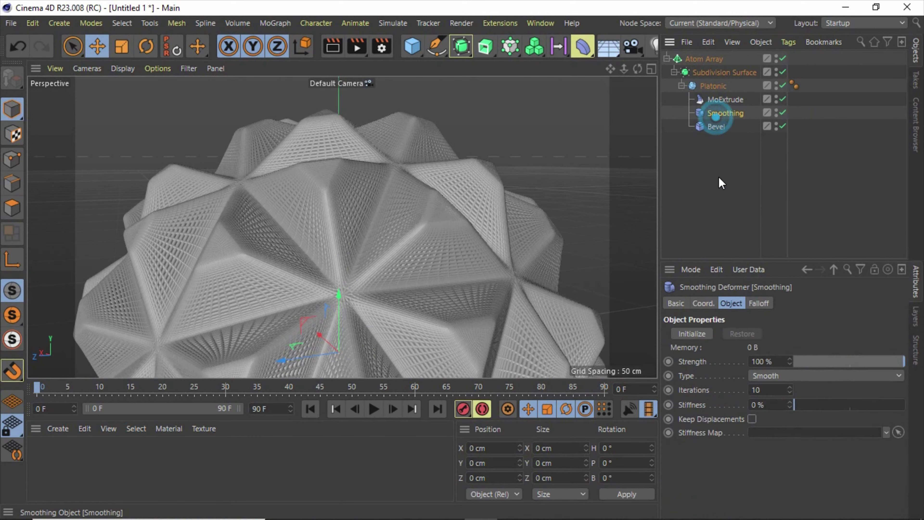
left_click(779, 375)
left_click(772, 405)
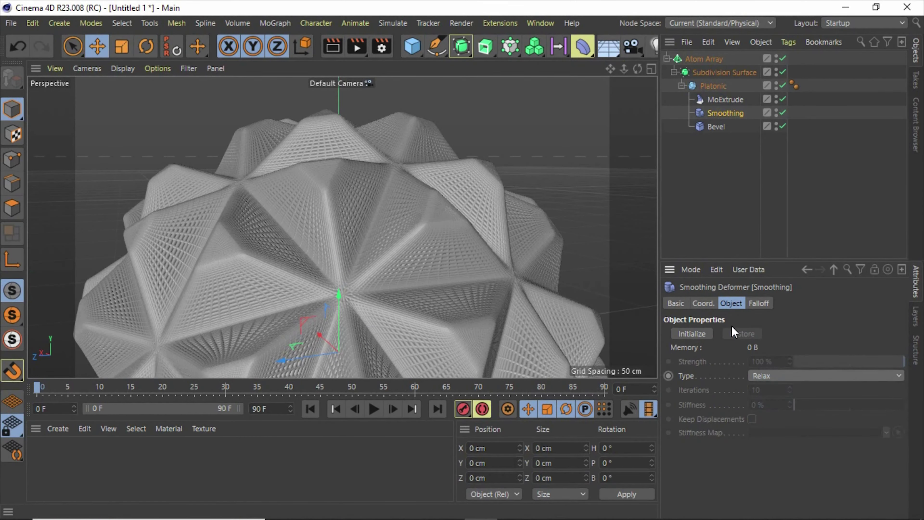
scroll(615, 297, "up", 3)
mouse_move(418, 232)
left_mouse_down("alt")
mouse_move(441, 245)
mouse_move(430, 269)
mouse_move(474, 241)
mouse_move(454, 227)
left_mouse_up("alt")
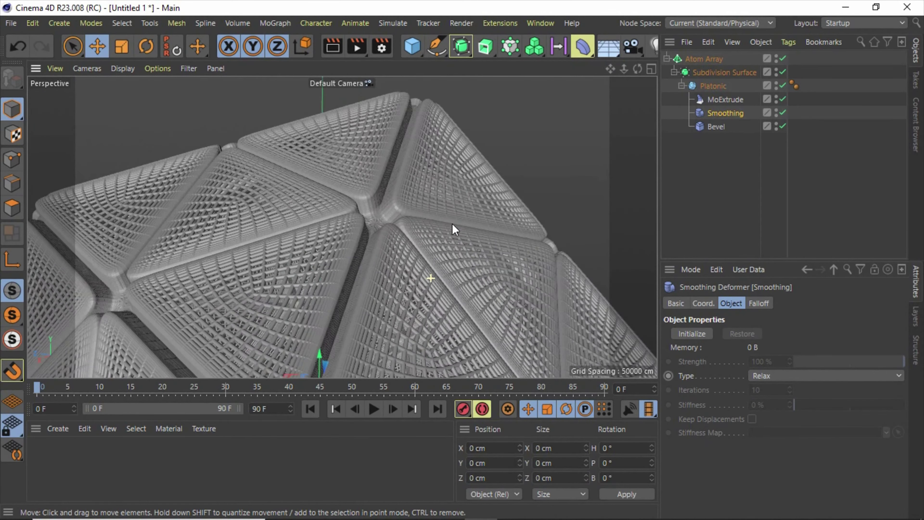
left_click(717, 127)
left_click(778, 418)
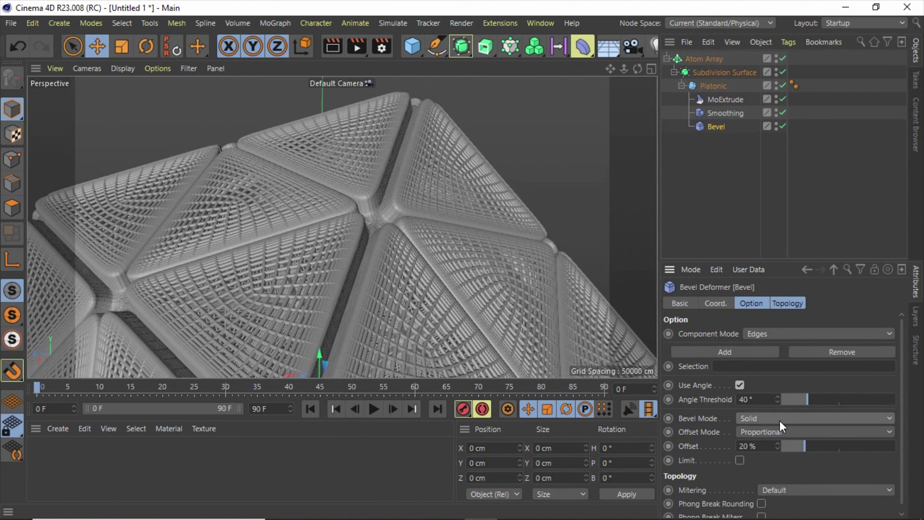
- Cycle Bevel's component mode through Points and Polygons back to Edges, then disable Smoothing
left_click(780, 422)
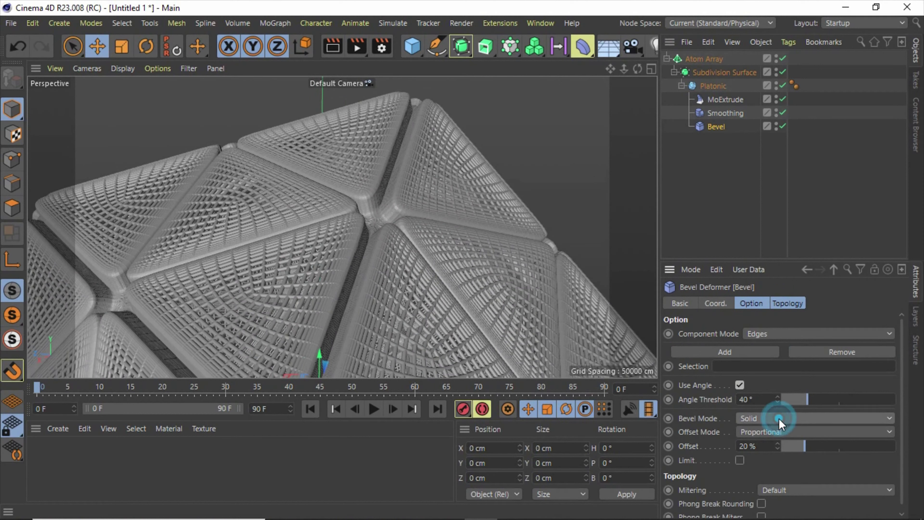
left_click(800, 333)
left_click(767, 353)
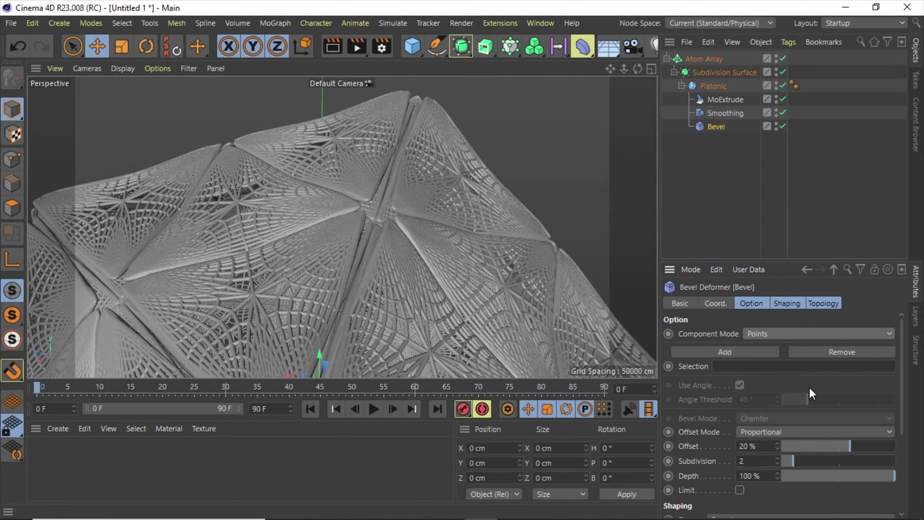
left_click(775, 335)
left_click(776, 379)
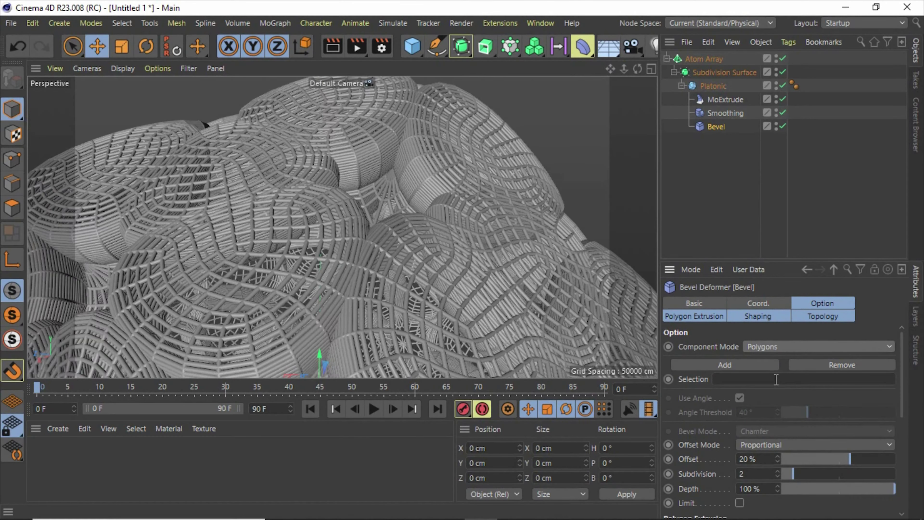
left_click(764, 346)
left_click(763, 366)
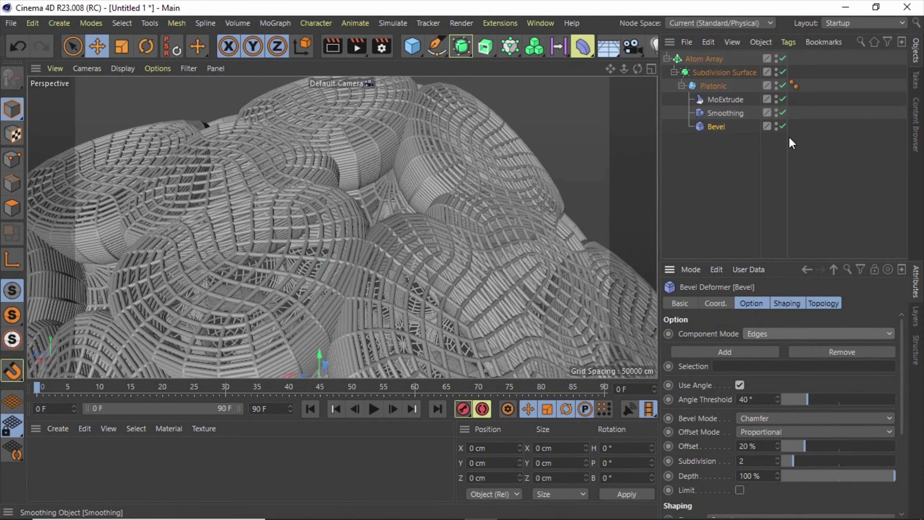
left_click(782, 111)
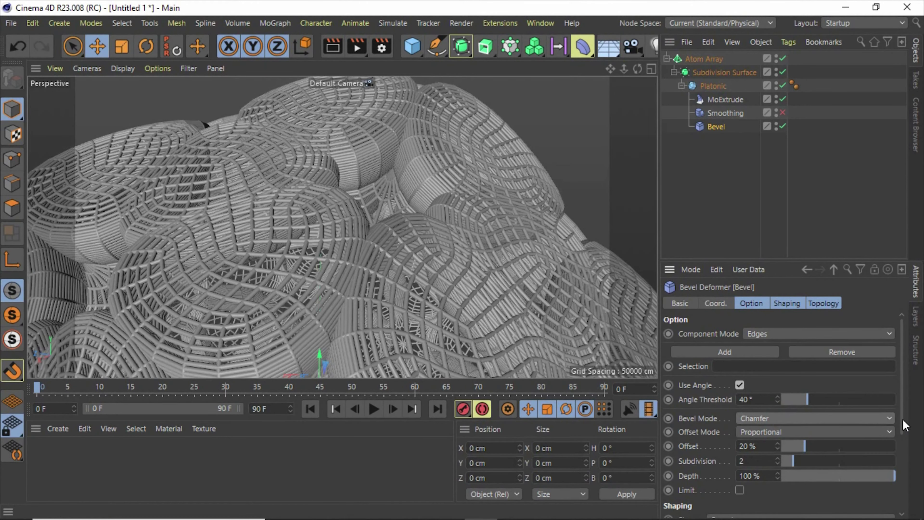
left_click(554, 159)
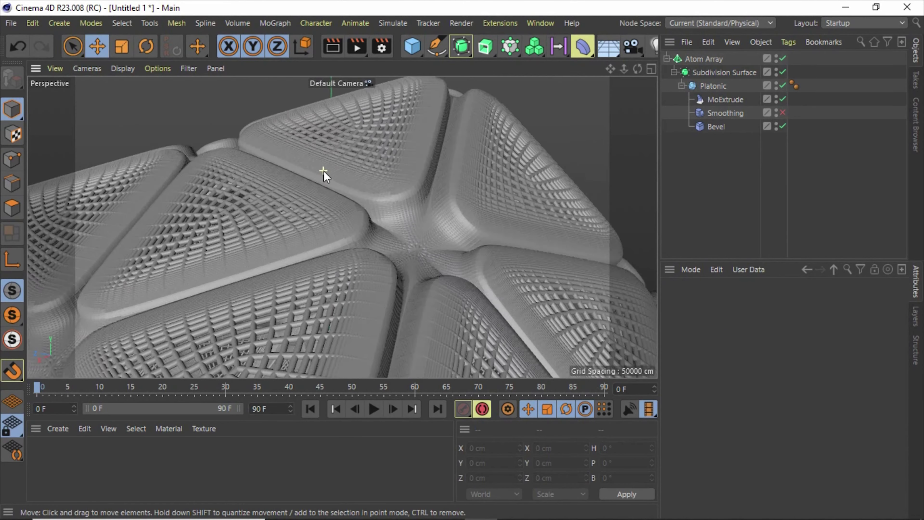
- Give the Bevel a Fixed Distance offset mode, Chamfer bevel mode and a 30 cm offset
left_click(716, 126)
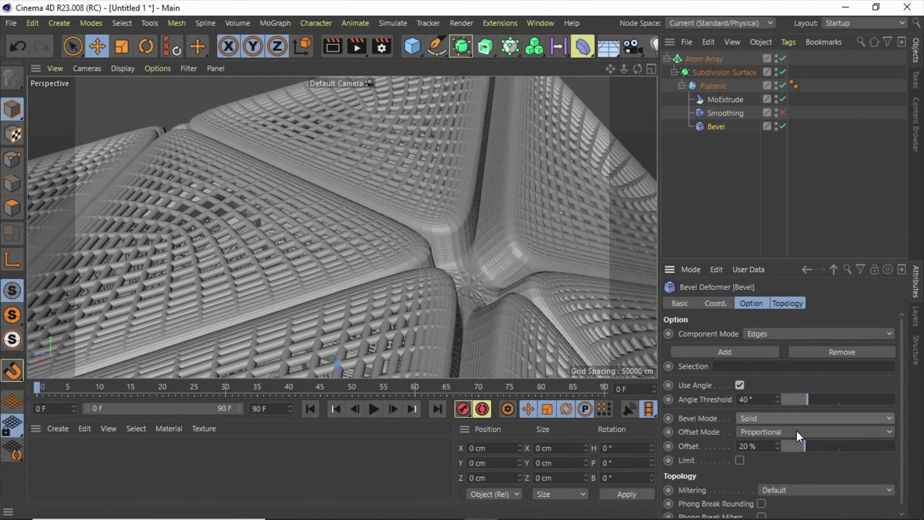
left_click(797, 431)
left_click(764, 447)
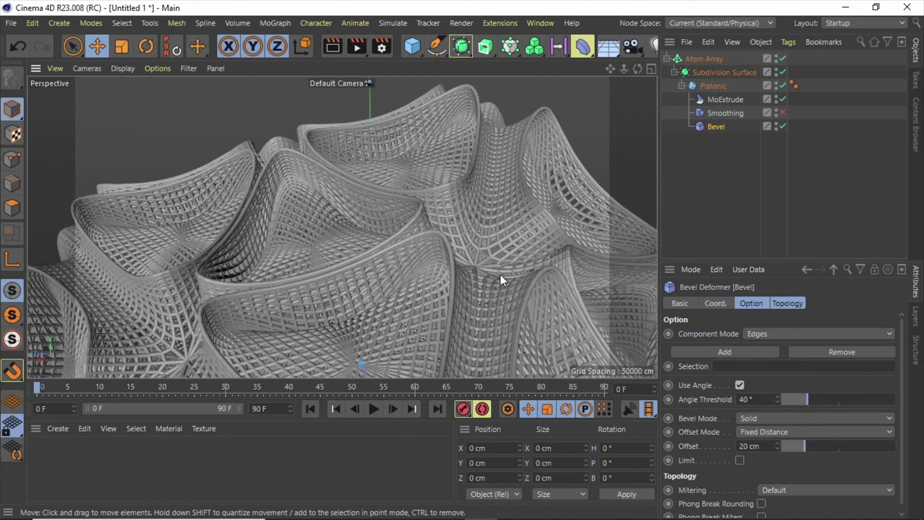
left_click(789, 418)
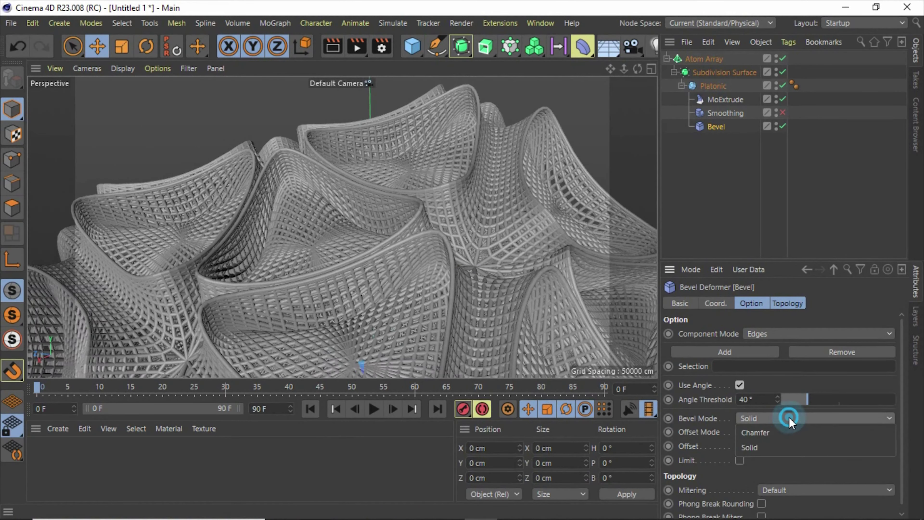
left_click(764, 432)
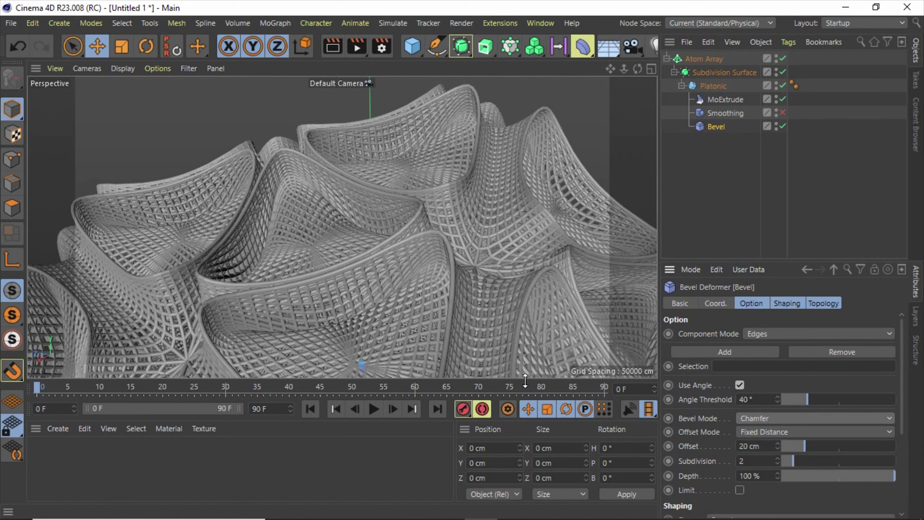
mouse_move(526, 381)
left_mouse_down("alt")
mouse_move(566, 309)
mouse_move(388, 247)
mouse_move(435, 337)
mouse_move(404, 306)
left_mouse_up("alt")
type("30")
key("Return")
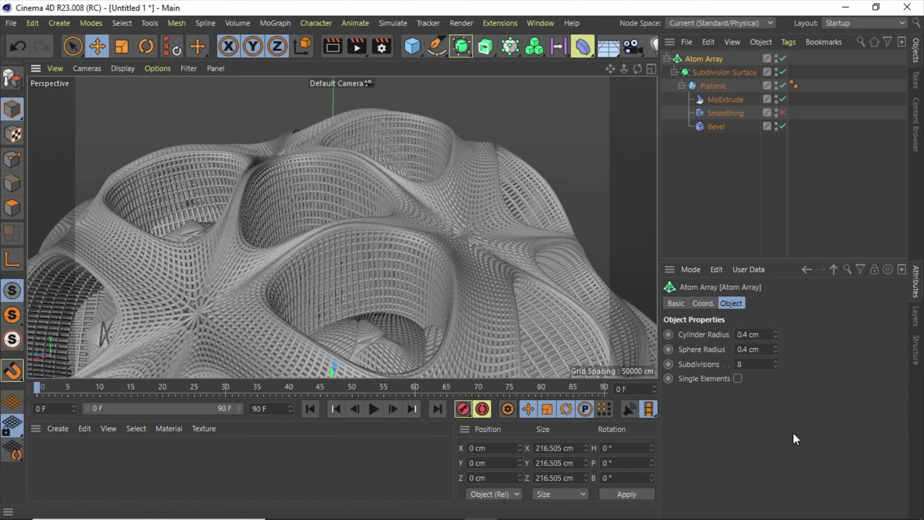
- Orbit around the lattice, then enter 20 cm in the Bevel deformer's Offset field
left_click(715, 128)
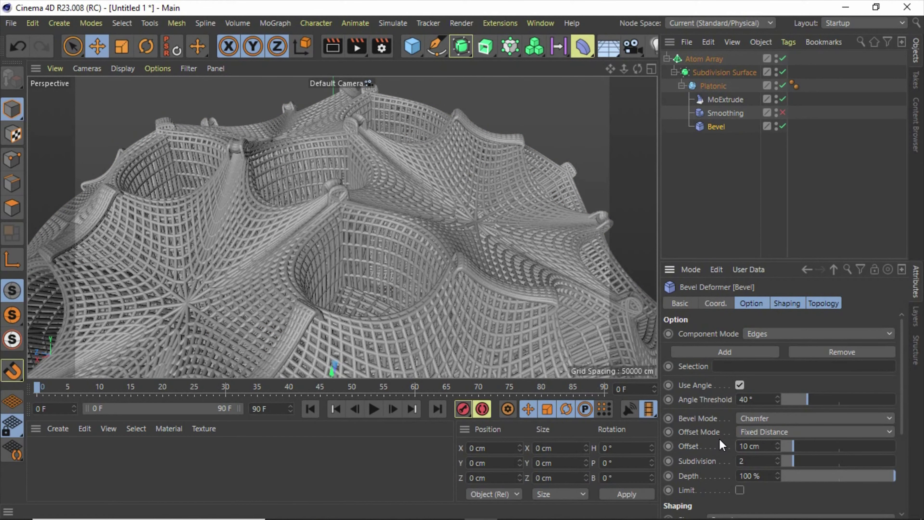
left_click(345, 225)
scroll(329, 290, "up", 3)
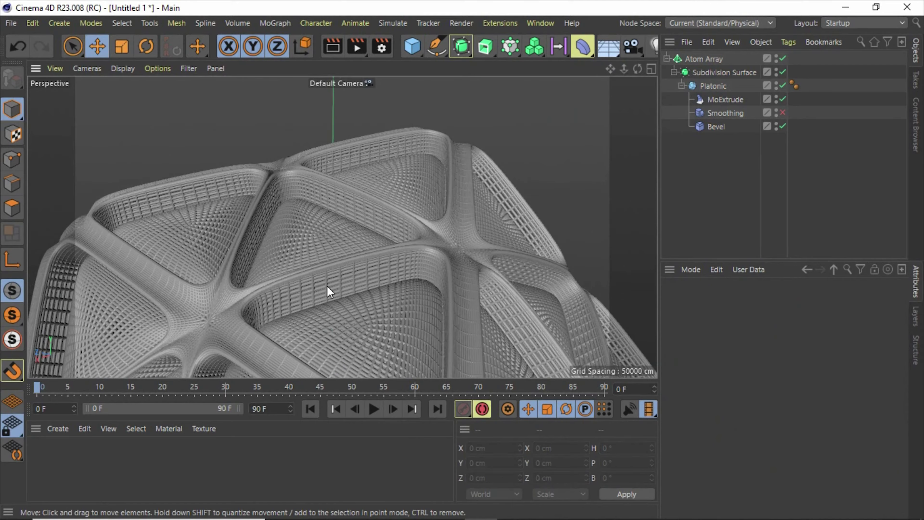
scroll(364, 307, "up", 3)
mouse_move(365, 308)
left_mouse_down("alt")
mouse_move(316, 275)
mouse_move(384, 275)
mouse_move(296, 307)
mouse_move(311, 331)
mouse_move(363, 258)
mouse_move(383, 320)
mouse_move(316, 155)
mouse_move(401, 200)
mouse_move(431, 278)
mouse_move(423, 228)
mouse_move(458, 190)
mouse_move(454, 241)
mouse_move(532, 236)
mouse_move(459, 245)
left_mouse_up("alt")
left_click(459, 244)
left_click(716, 126)
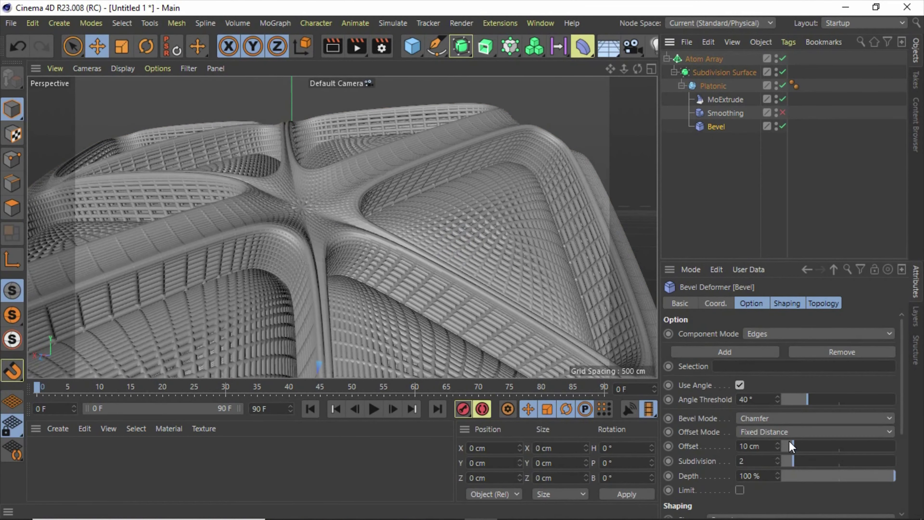
type("20")
key("Return")
- Select the Atom Array and Bevel deformer while orbiting out to a wider view of the mesh
left_click(407, 289)
left_click_drag(466, 225, 458, 228, "alt")
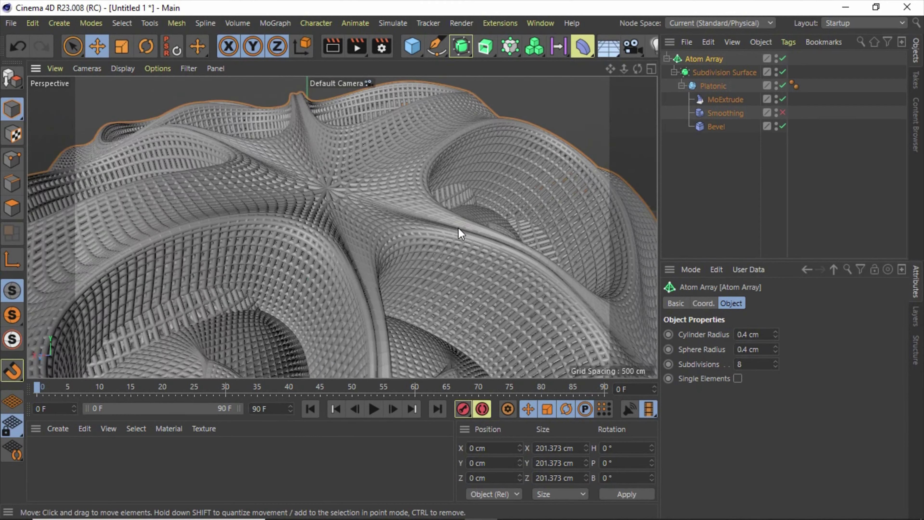
mouse_move(416, 201)
left_mouse_down("alt")
mouse_move(421, 170)
mouse_move(438, 168)
mouse_move(451, 199)
mouse_move(435, 262)
mouse_move(439, 210)
mouse_move(468, 236)
mouse_move(480, 229)
left_mouse_up("alt")
left_click(716, 127)
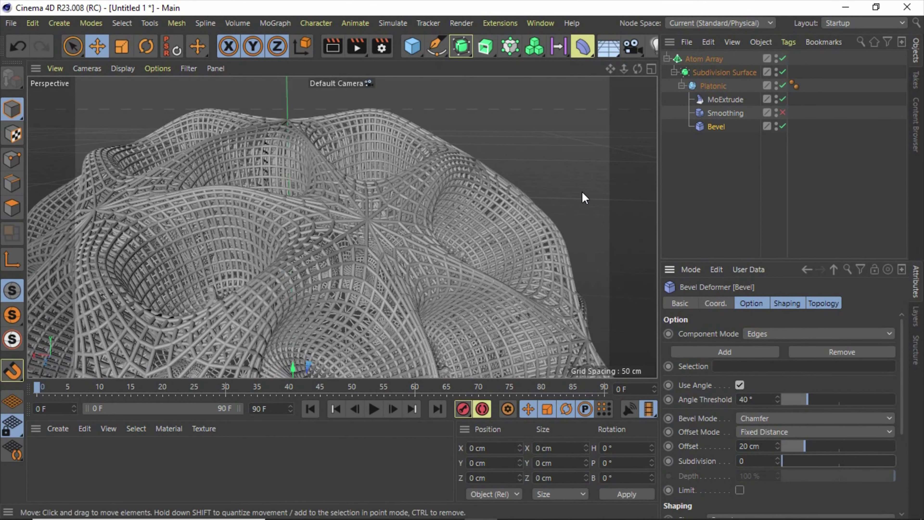
left_click(407, 251)
mouse_move(441, 214)
left_mouse_down("alt")
mouse_move(462, 223)
mouse_move(539, 141)
left_mouse_up("alt")
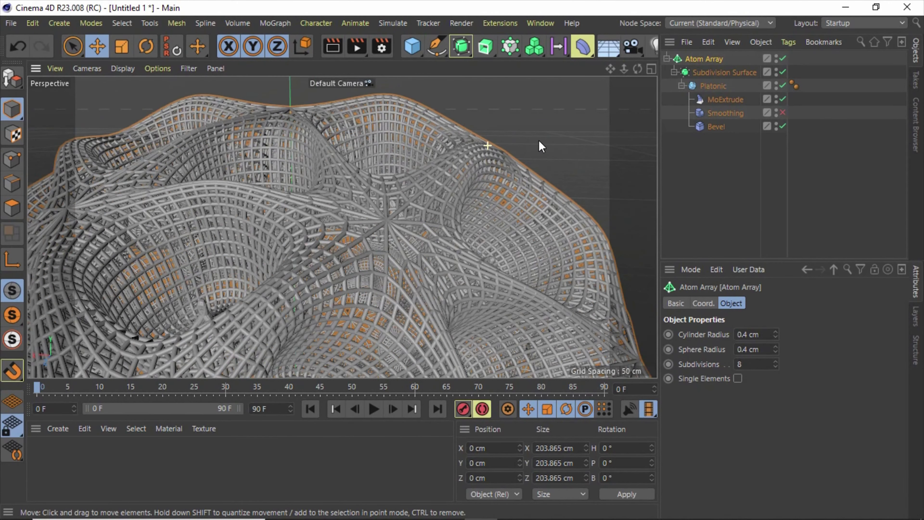
- Toggle Smoothing on and back off, then raise the Bevel angle threshold to 63°
left_click(782, 113)
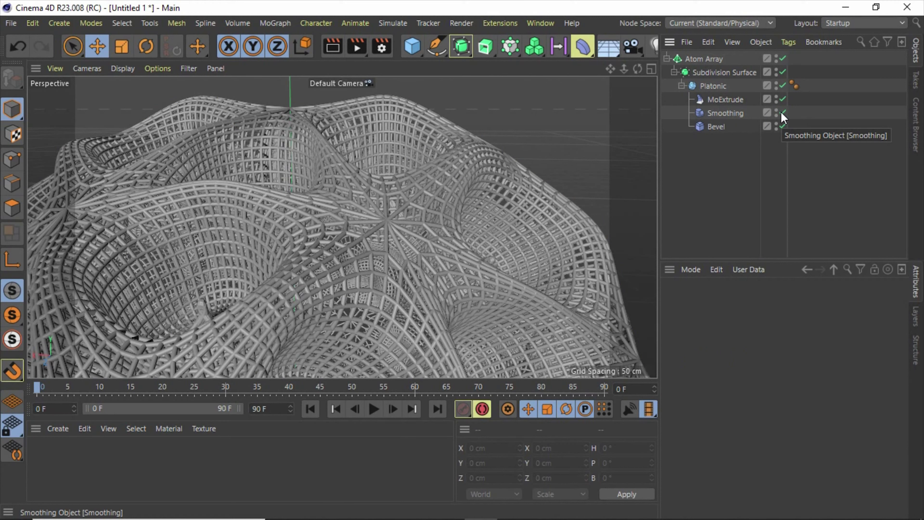
left_click(561, 144)
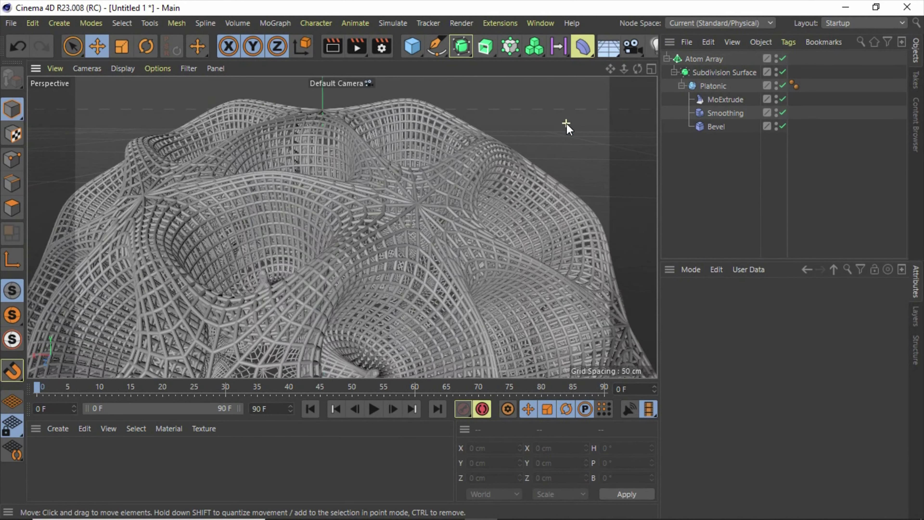
left_click(722, 113)
left_click(782, 112)
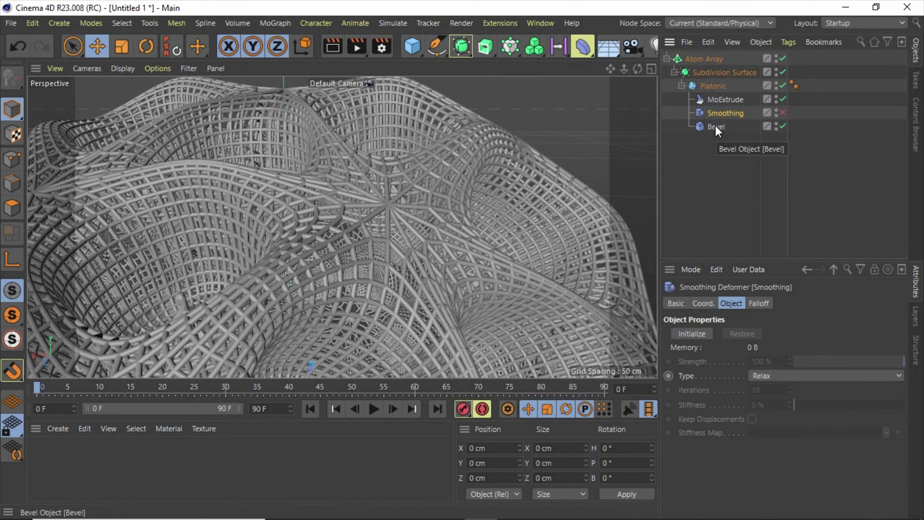
left_click(716, 126)
left_click_drag(811, 399, 822, 399)
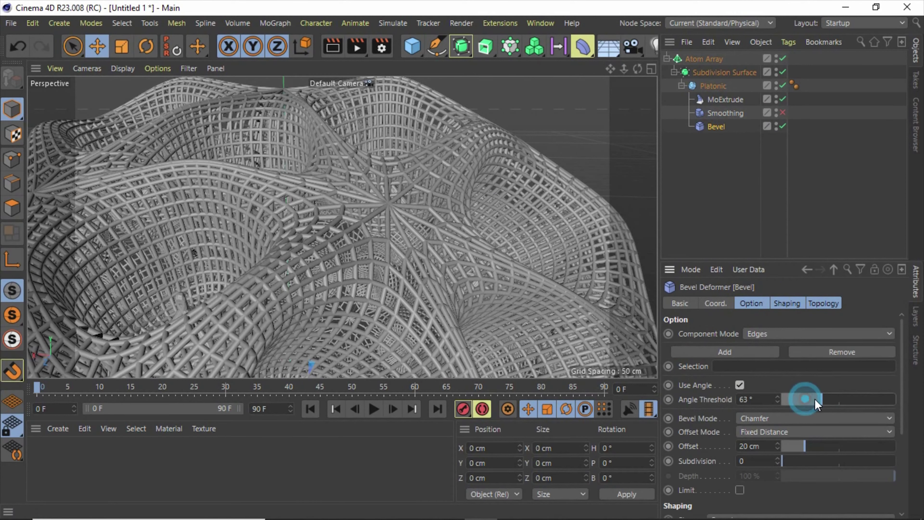
- Change the Bevel's Offset Mode to Proportional, then to Radial
left_click(499, 168)
left_click(716, 127)
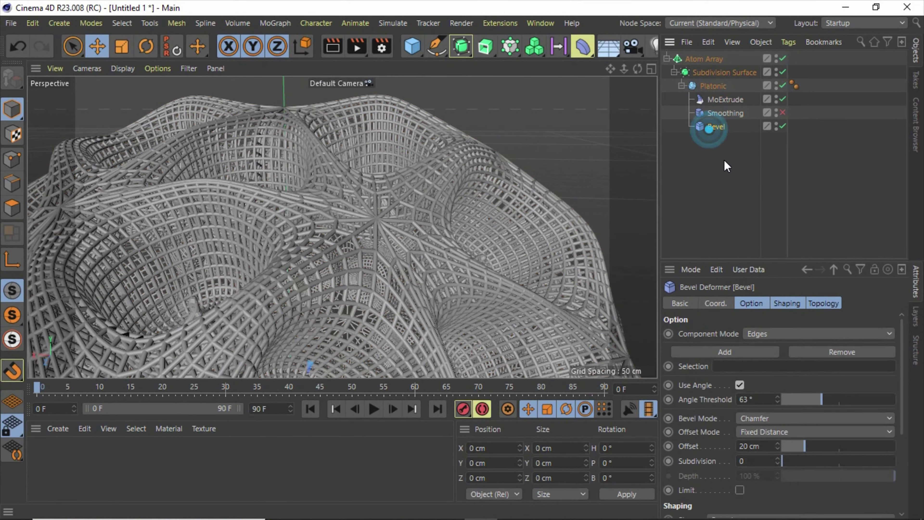
left_click(782, 433)
left_click(763, 476)
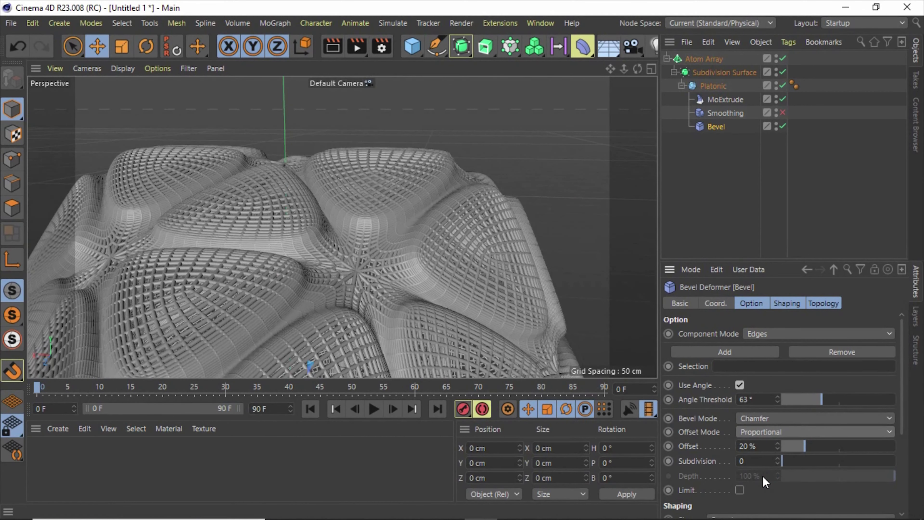
left_click(798, 435)
left_click(763, 461)
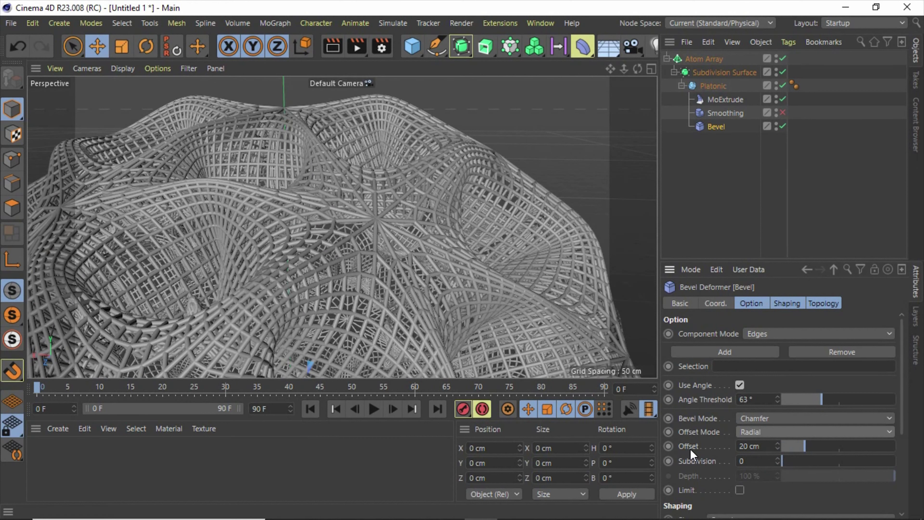
- Set Bevel subdivision to 1 with a 30 cm offset and switch Bevel Mode to Solid
left_click(778, 459)
left_click(761, 448)
type("30")
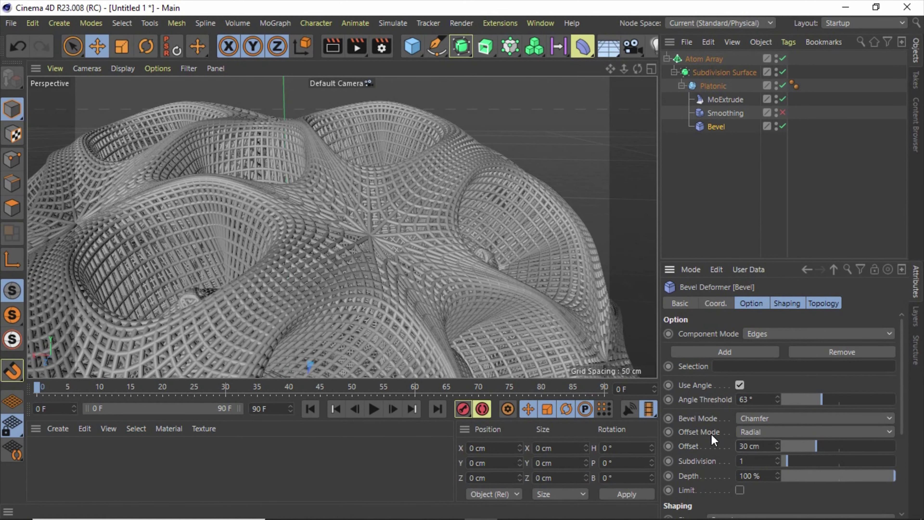
mouse_move(501, 200)
left_mouse_down("alt")
mouse_move(474, 115)
mouse_move(489, 93)
left_mouse_up("alt")
left_click(783, 417)
left_click(779, 431)
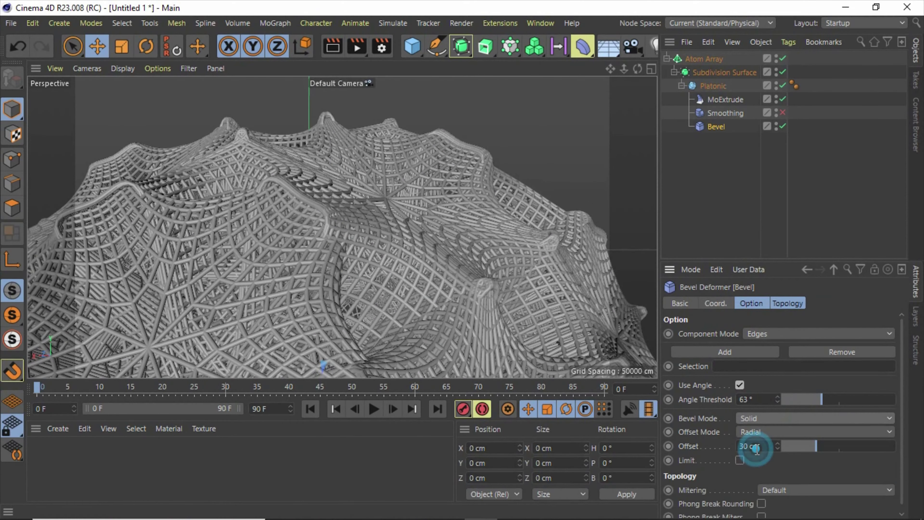
- Deselect the Bevel and orbit and zoom to centre the whole mesh
mouse_move(524, 153)
left_mouse_down("alt")
mouse_move(531, 166)
mouse_move(495, 268)
mouse_move(468, 274)
mouse_move(466, 321)
mouse_move(490, 341)
mouse_move(389, 314)
mouse_move(407, 251)
mouse_move(458, 230)
mouse_move(476, 281)
mouse_move(359, 299)
mouse_move(477, 286)
mouse_move(440, 276)
mouse_move(433, 221)
mouse_move(464, 217)
left_mouse_up("alt")
scroll(467, 321, "up", 5)
scroll(438, 272, "down", 5)
left_click(550, 210)
left_click_drag(552, 212, 541, 211, "alt")
scroll(374, 231, "up", 3)
scroll(361, 223, "up", 5)
scroll(384, 245, "up", 2)
- Set the Bevel deformer's Angle Threshold to 19°
left_click(383, 246)
left_click(716, 126)
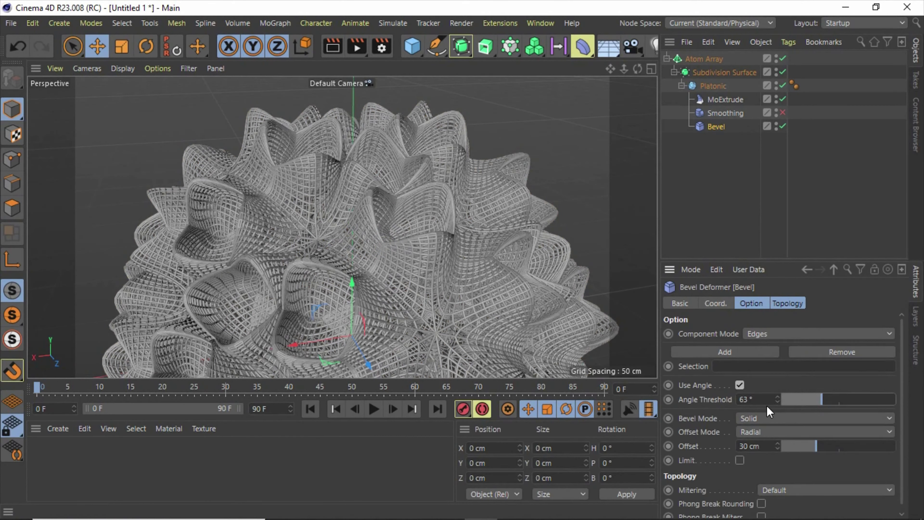
double_click(752, 399)
type("19")
key("Return")
- Set the Bevel offset to 20 cm and view the wavy ridges from another angle
left_click(589, 187)
left_click(341, 238)
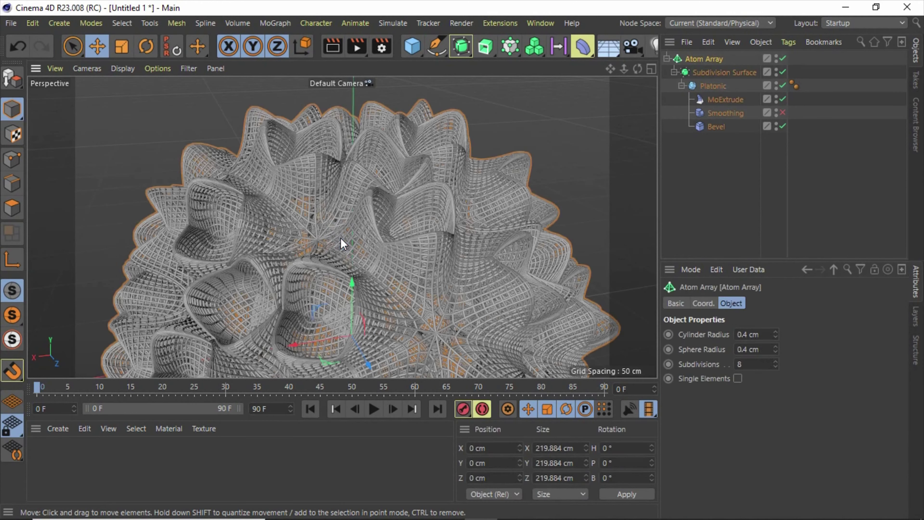
left_click(716, 127)
left_click(763, 447)
type("20")
key("Return")
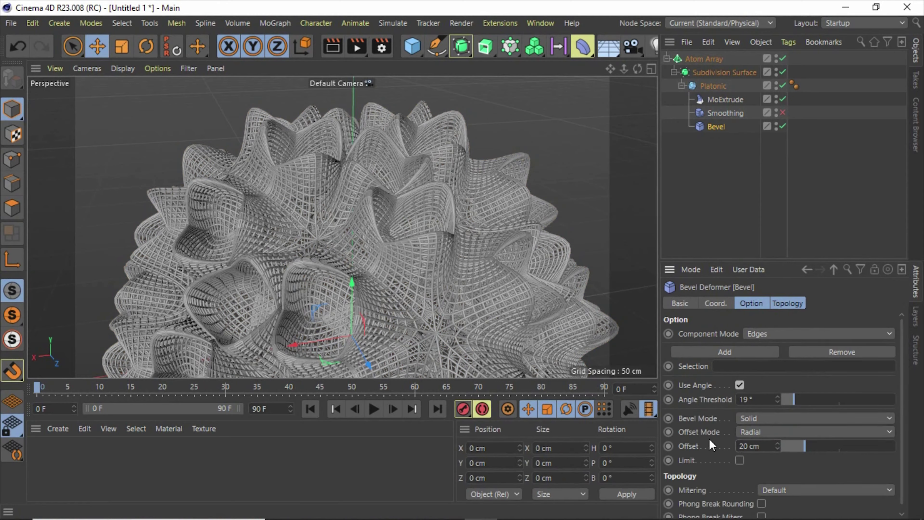
left_click(574, 201)
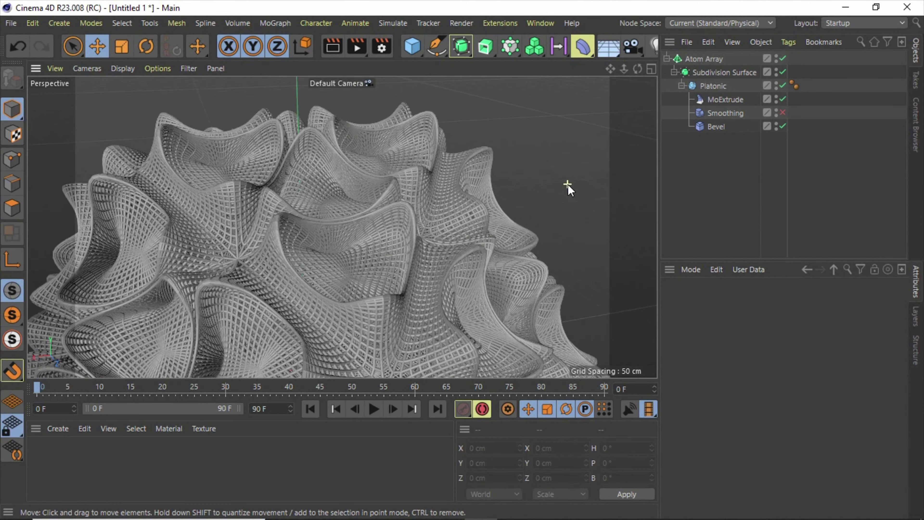
scroll(598, 168, "up", 3)
mouse_move(598, 166)
left_mouse_down("alt")
mouse_move(616, 169)
mouse_move(522, 200)
left_mouse_up("alt")
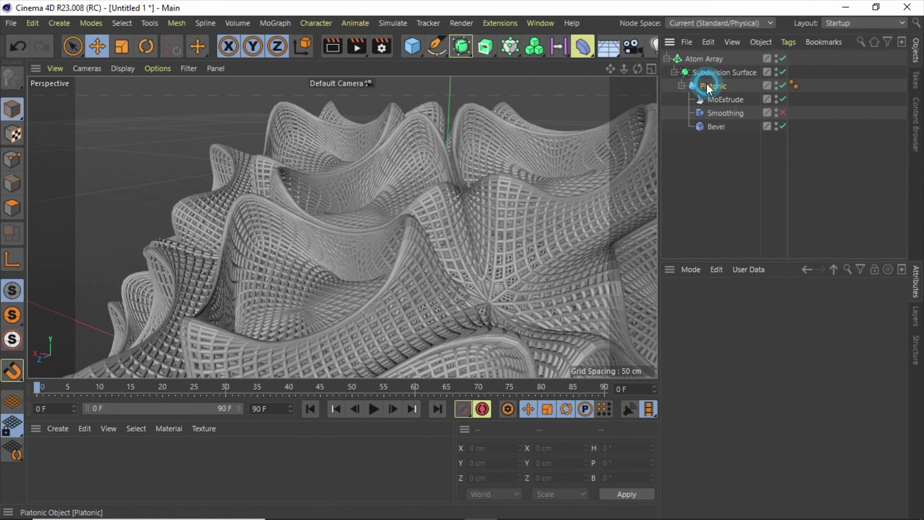
- Switch the Platonic type to Hexa and orbit around the resulting lattice
left_click(708, 89)
left_click(738, 363)
left_click(732, 390)
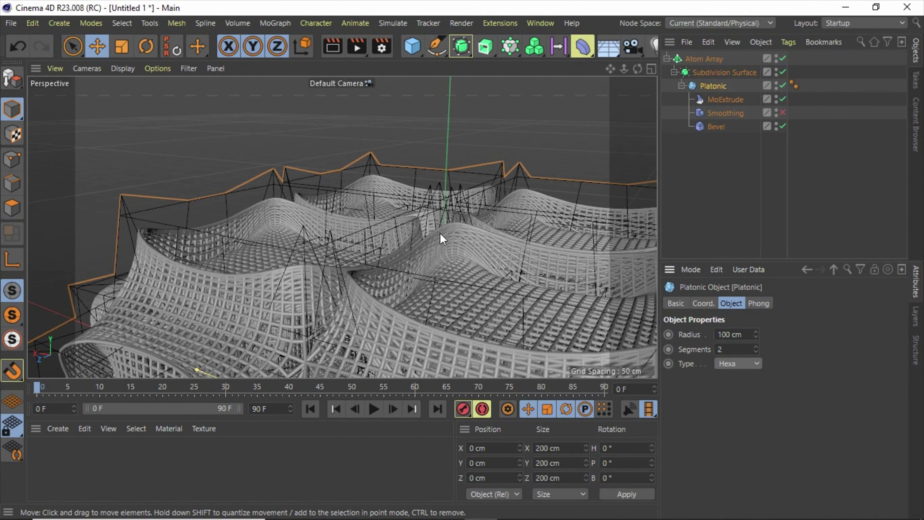
left_click(367, 116)
mouse_move(368, 117)
left_mouse_down("alt")
mouse_move(341, 212)
mouse_move(488, 232)
mouse_move(458, 252)
mouse_move(444, 234)
left_mouse_up("alt")
left_click(445, 233)
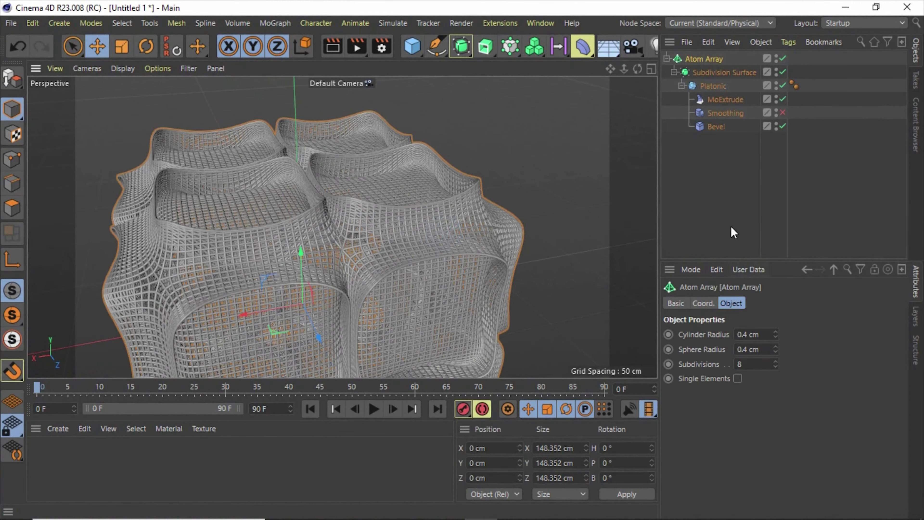
- Change the Platonic type to Octa, orbit to a low side view, and reopen the type list
left_click(714, 88)
left_click(738, 364)
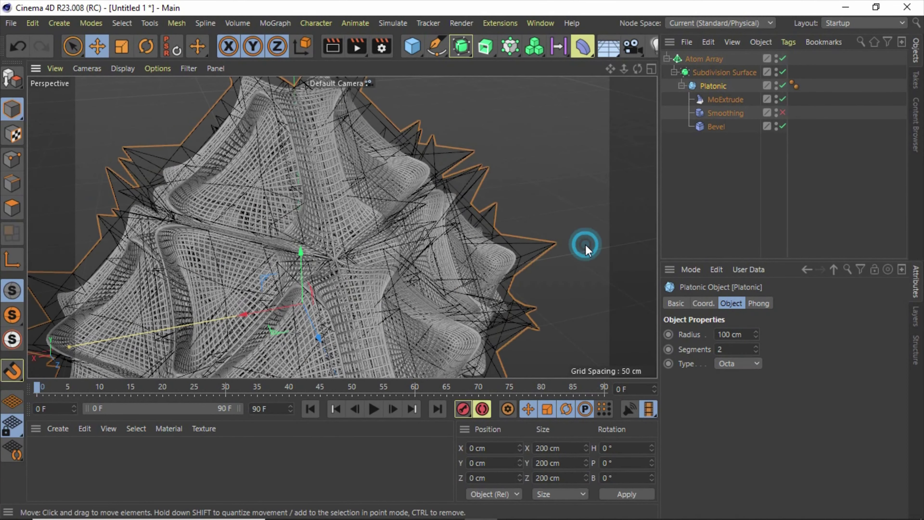
left_click(586, 244)
mouse_move(586, 244)
left_mouse_down("alt")
mouse_move(565, 303)
mouse_move(581, 250)
mouse_move(411, 320)
mouse_move(450, 248)
mouse_move(567, 240)
mouse_move(568, 328)
left_mouse_up("alt")
mouse_move(342, 227)
left_mouse_down("alt")
mouse_move(480, 261)
mouse_move(360, 228)
mouse_move(454, 301)
mouse_move(473, 255)
left_mouse_up("alt")
left_click(714, 85)
left_click(738, 364)
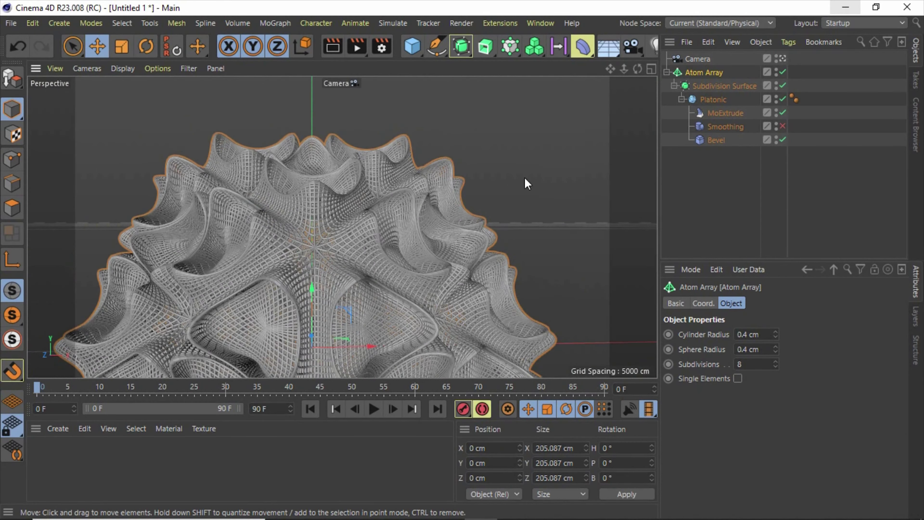
- Orbit and zoom the camera view around the Atom Array lattice, then bring up the material creation commands
left_click_drag(526, 181, 202, 168, "alt")
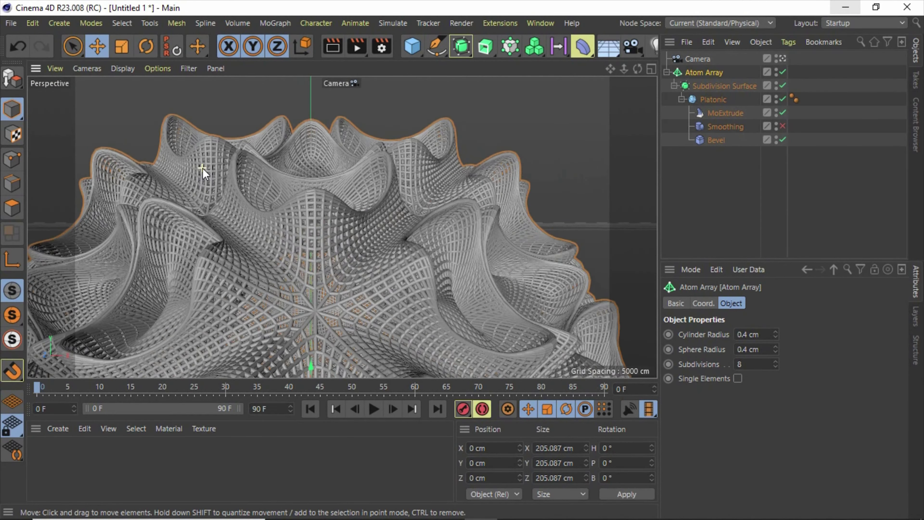
mouse_move(542, 224)
left_mouse_down("alt")
mouse_move(444, 314)
mouse_move(498, 258)
left_mouse_up("alt")
scroll(445, 314, "up", 5)
scroll(483, 270, "down", 5)
left_click(11, 24)
left_click(63, 430)
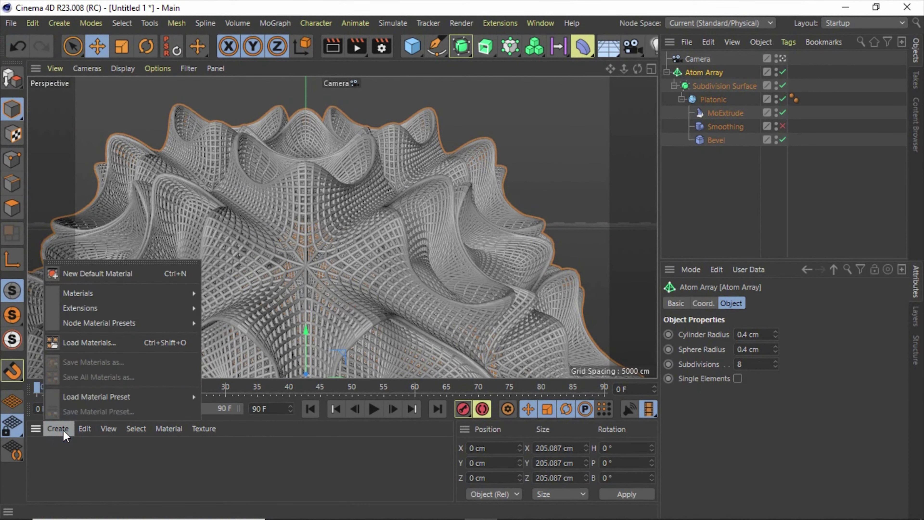
- Load the MercyMat library from the CINEMA 4D > Cinema 4d studio lights & Materials folder
left_click(92, 345)
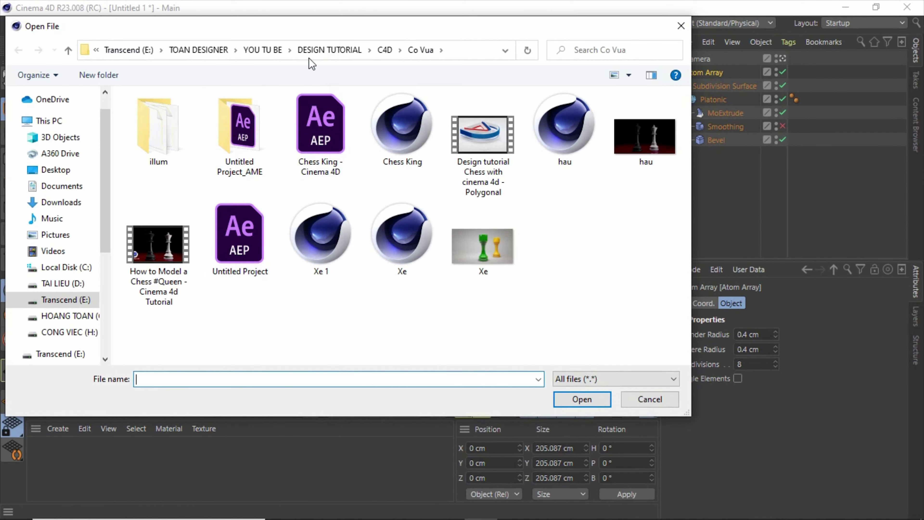
left_click(262, 48)
double_click(150, 173)
double_click(192, 112)
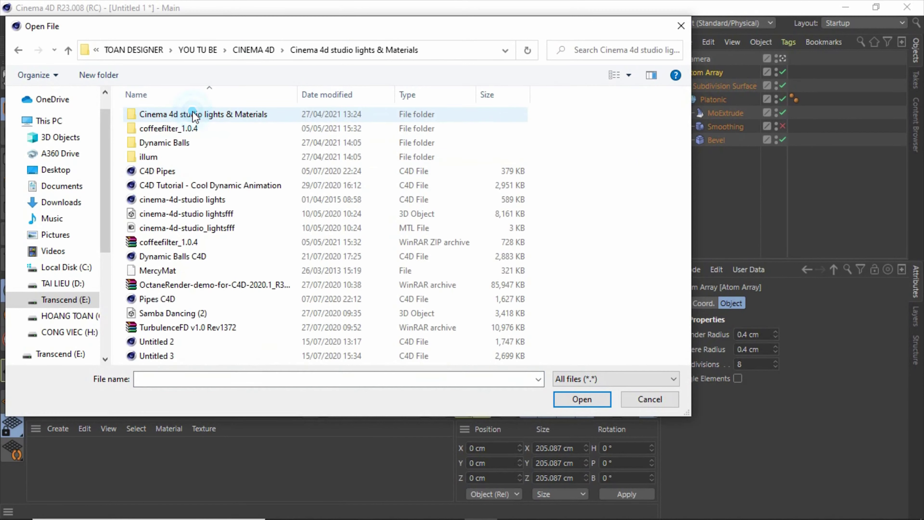
double_click(154, 270)
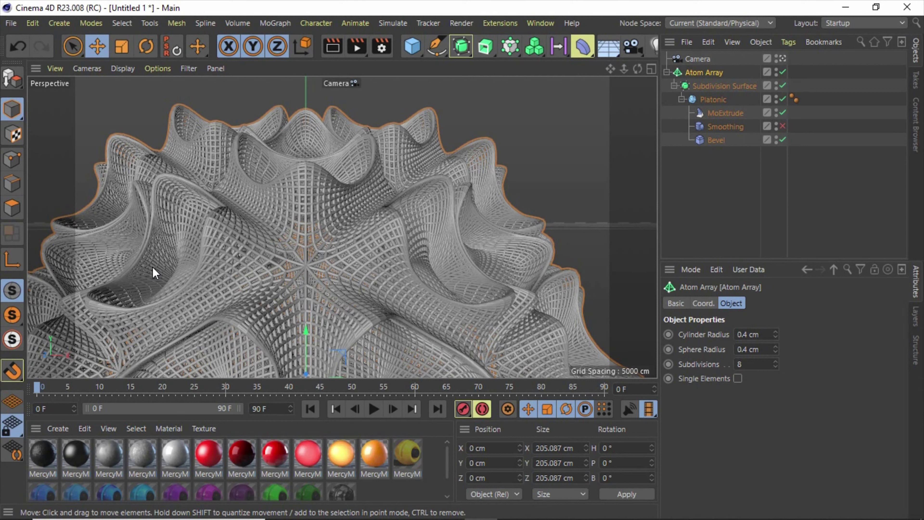
- Apply a MercyMat material, then the red one, to Platonic and render the view
mouse_move(170, 458)
left_mouse_down()
mouse_move(716, 107)
mouse_move(712, 99)
left_mouse_up()
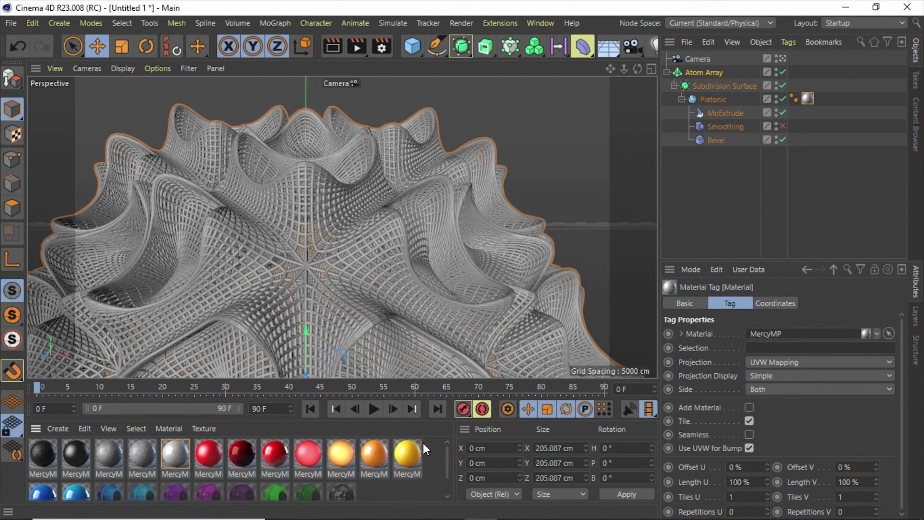
left_click(275, 455)
left_click(705, 72)
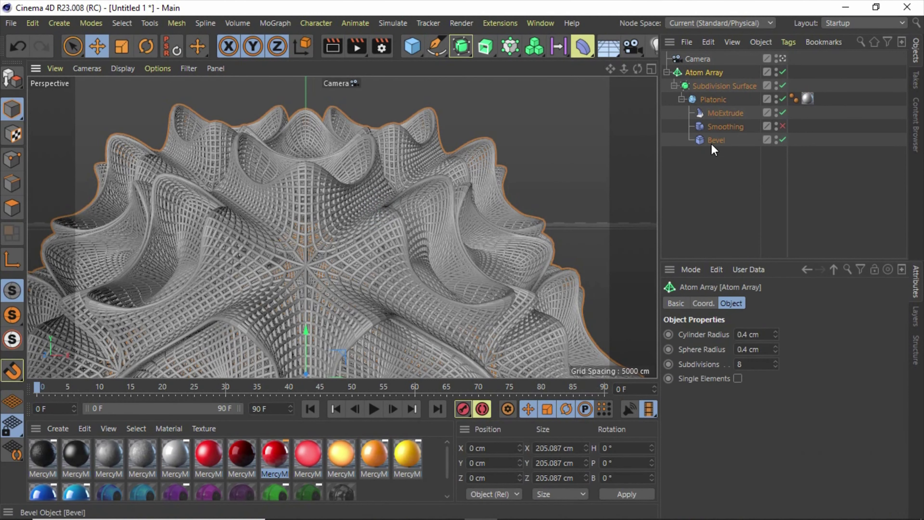
left_click_drag(275, 455, 807, 98)
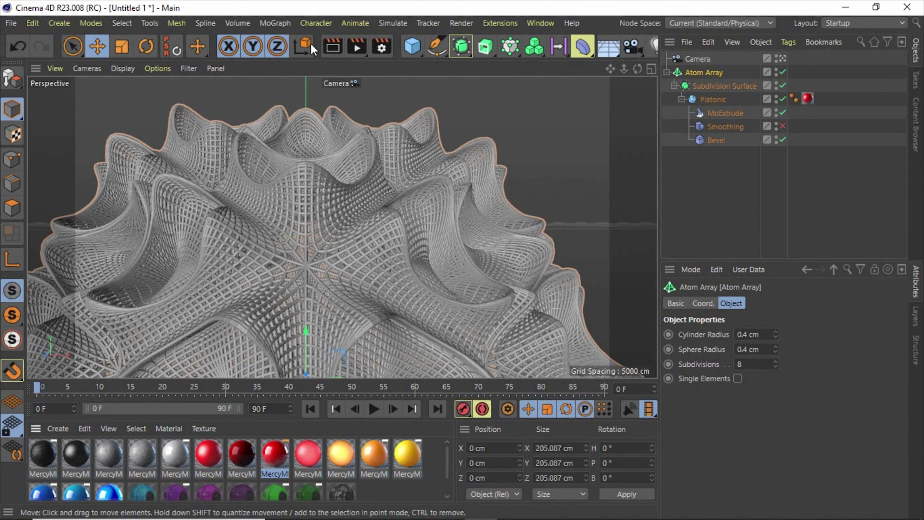
left_click(534, 175)
left_click(332, 46)
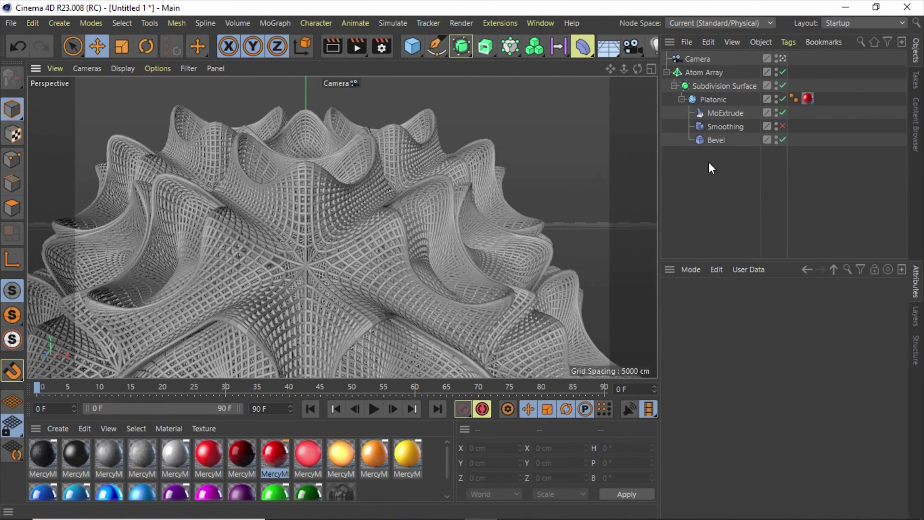
left_click(807, 98)
- Remove Platonic's material tag and give the Atom Array red, then green, material
key("Delete")
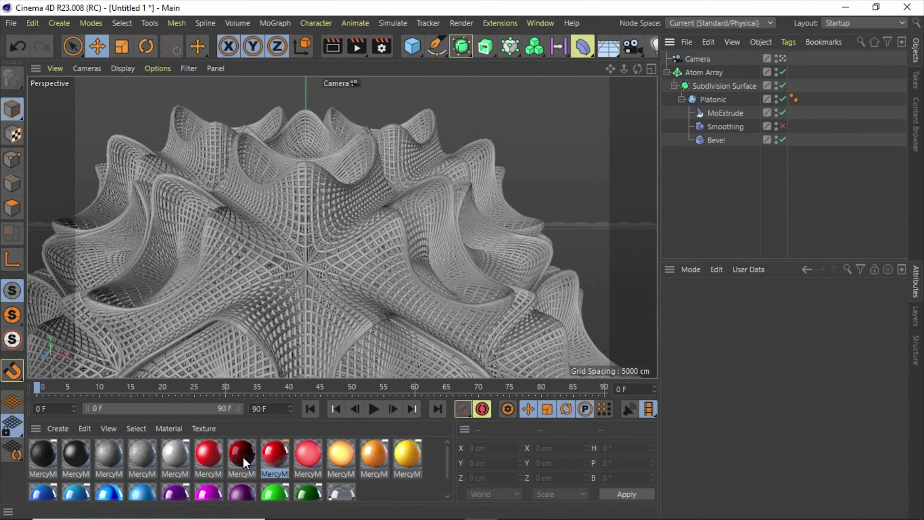
left_click_drag(276, 457, 708, 72)
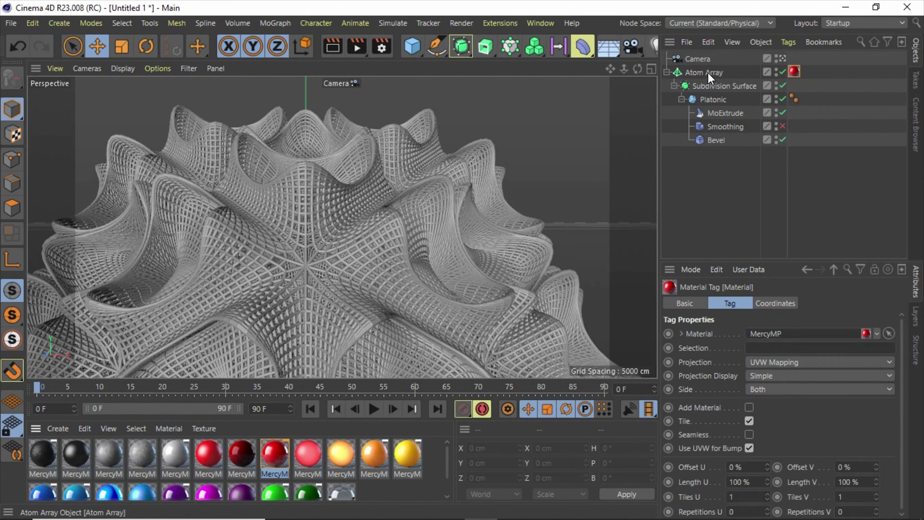
left_click(393, 222)
left_click(556, 169)
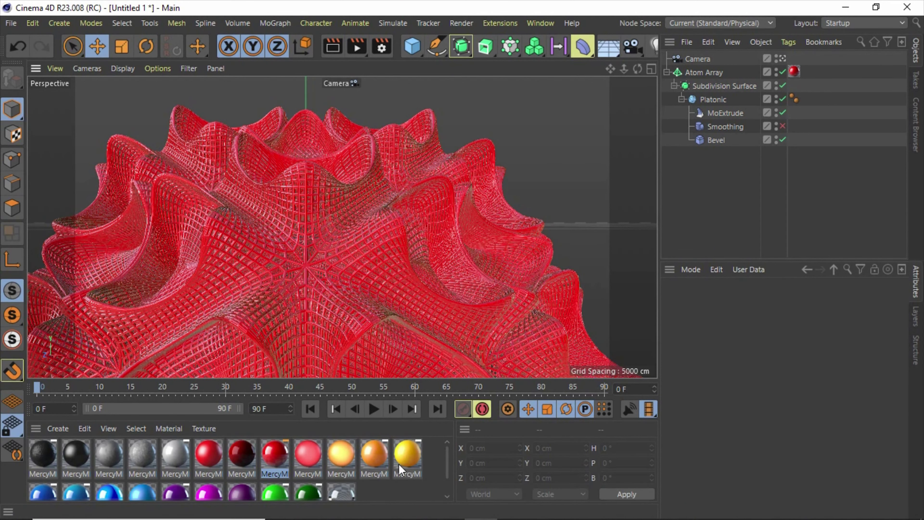
scroll(445, 458, "down", 1)
left_click_drag(275, 473, 794, 71)
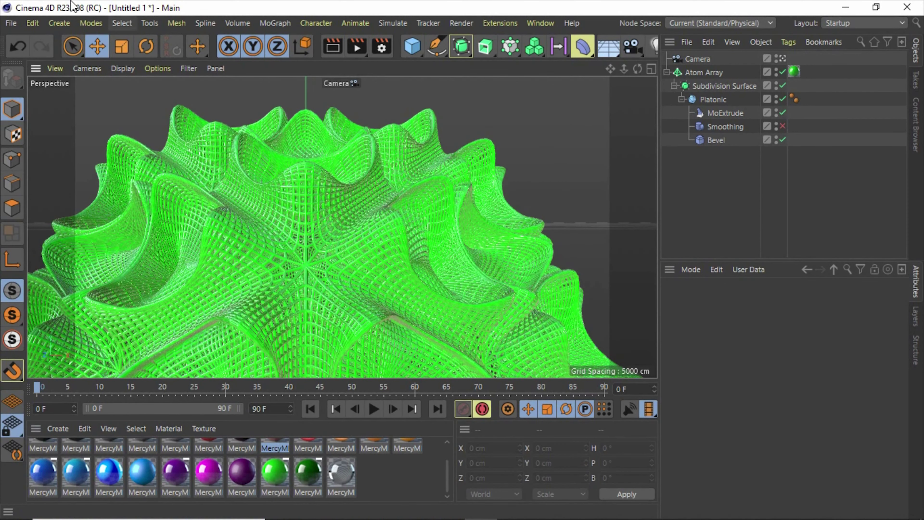
- Merge the cinema-4d-studio lights scene into the project, dismissing the warning
left_click(11, 22)
left_click(91, 60)
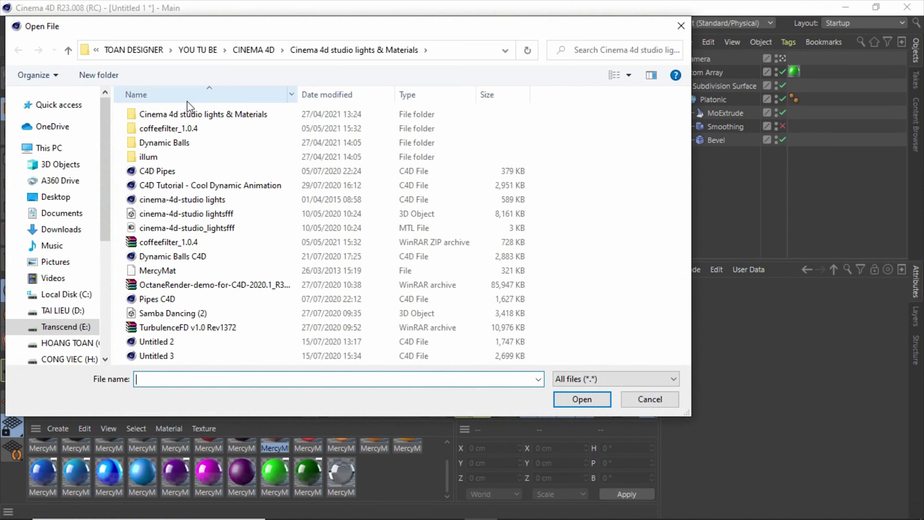
double_click(237, 114)
double_click(168, 142)
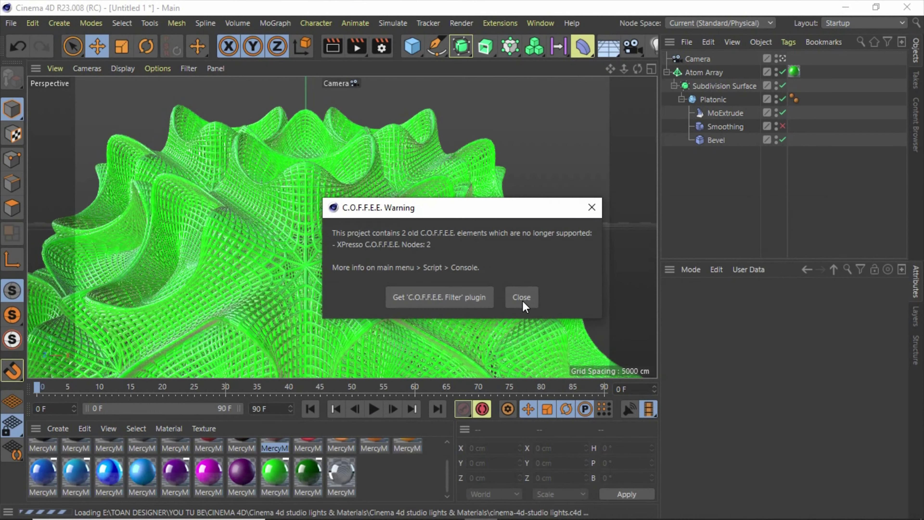
left_click(522, 297)
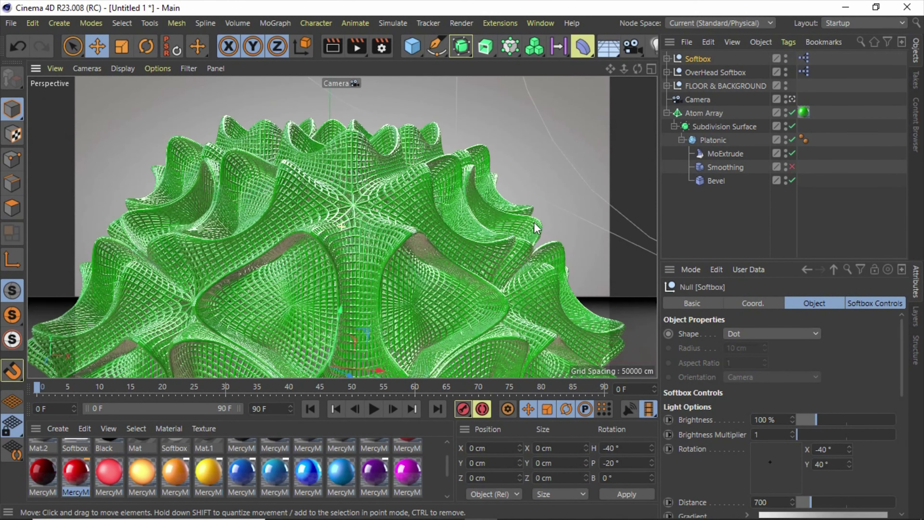
- Orbit the camera lower and render the green lattice in the studio, dismissing the asset warning
mouse_move(565, 185)
left_mouse_down("alt")
mouse_move(473, 268)
mouse_move(314, 238)
mouse_move(386, 244)
mouse_move(300, 285)
mouse_move(585, 161)
left_mouse_up("alt")
left_click(633, 140)
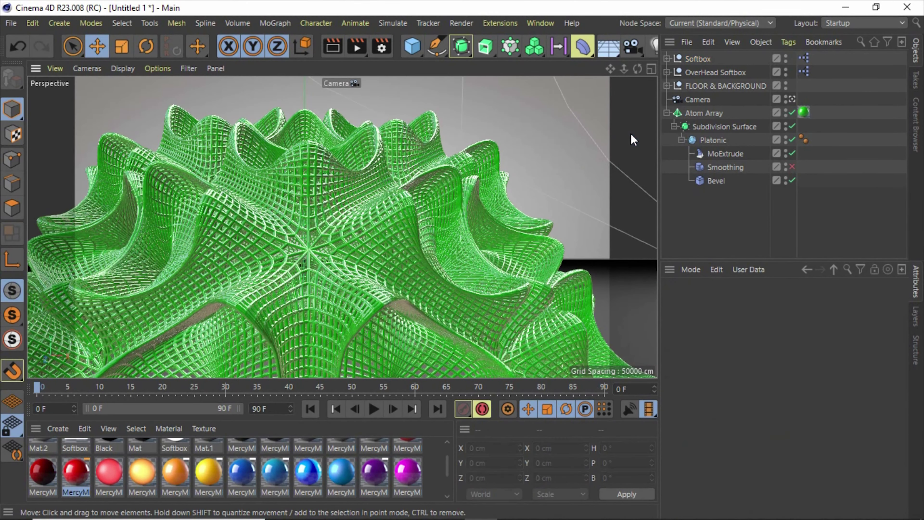
left_click(358, 46)
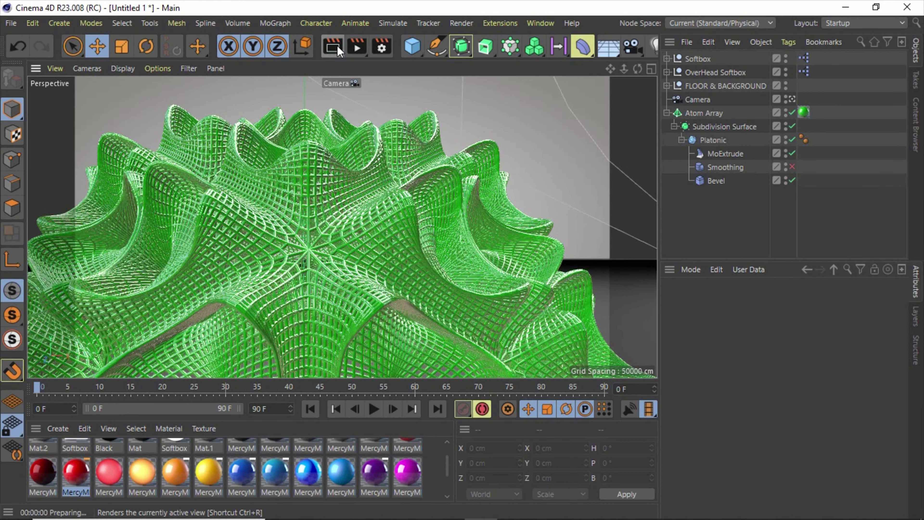
left_click(309, 245)
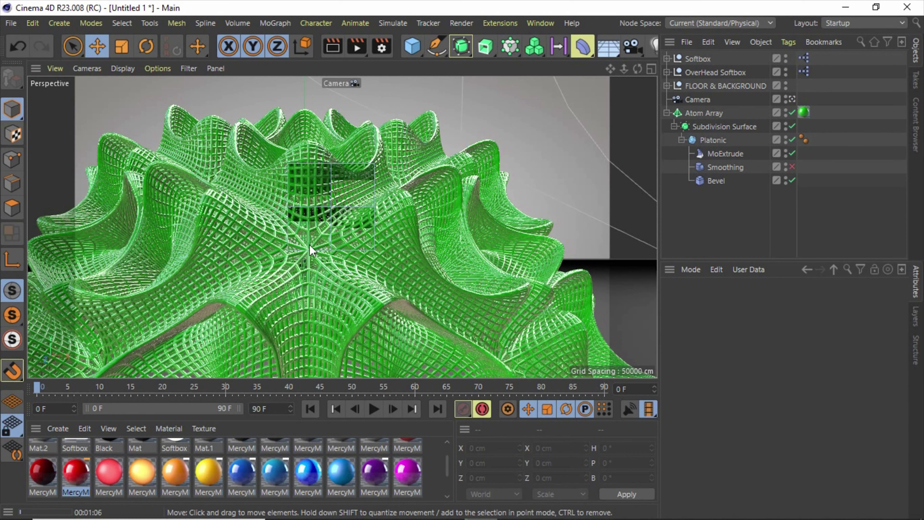
left_click(631, 154)
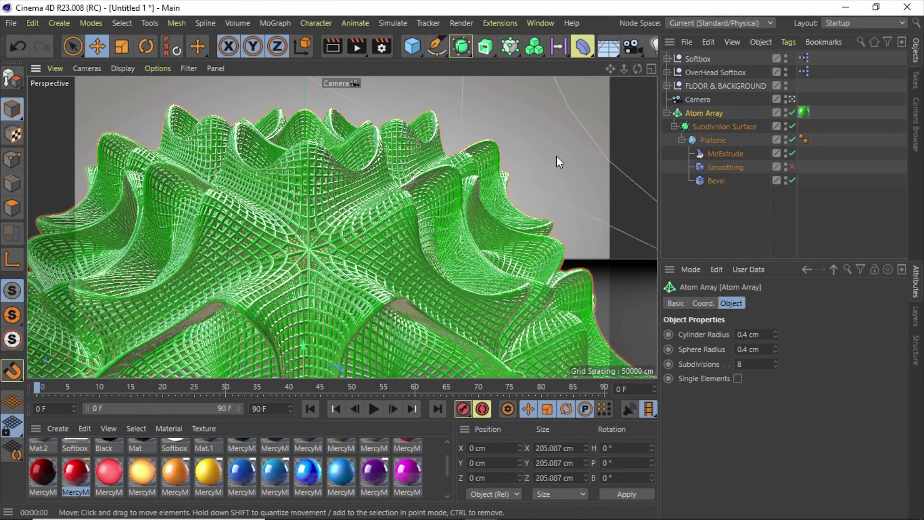
left_click(281, 271)
scroll(282, 270, "up", 3)
scroll(282, 270, "up", 3)
scroll(282, 270, "up", 3)
scroll(282, 270, "down", 3)
scroll(282, 270, "down", 3)
scroll(282, 270, "down", 3)
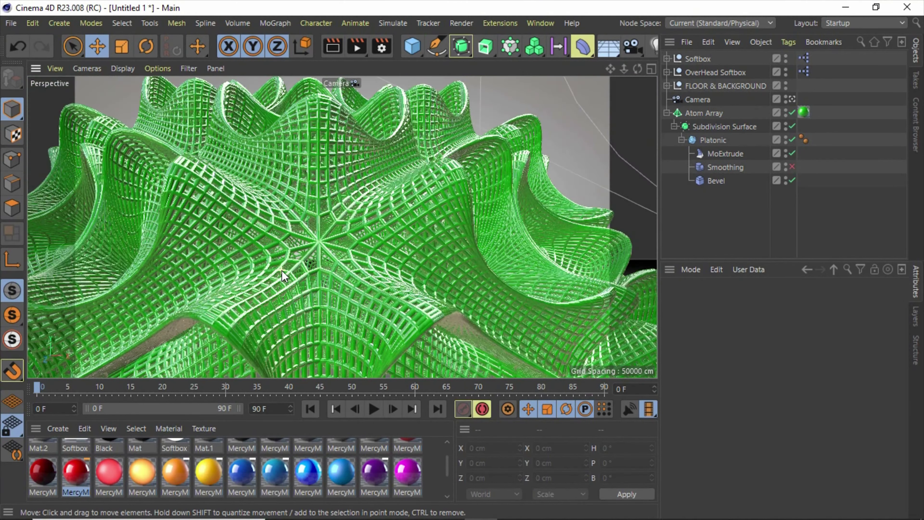
scroll(282, 270, "down", 2)
mouse_move(468, 243)
left_mouse_down("alt")
mouse_move(328, 273)
mouse_move(355, 275)
mouse_move(327, 288)
mouse_move(388, 303)
mouse_move(586, 254)
left_mouse_up("alt")
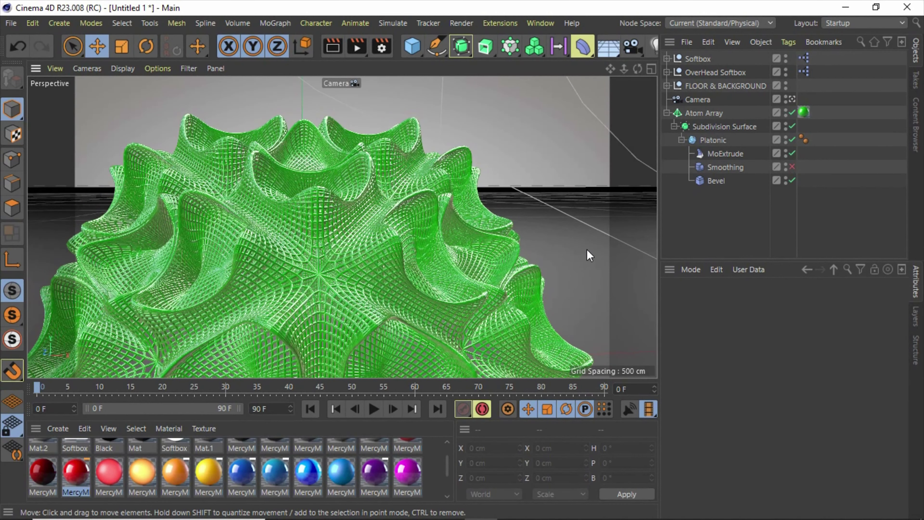